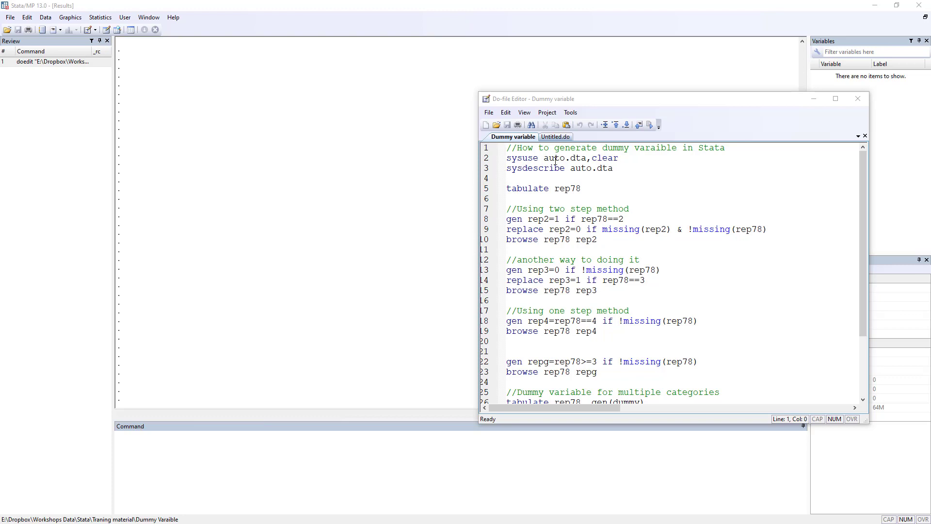
View the list of example datasets installed with Stata, including auto.dta, and put the help viewer away.
left_click_drag(544, 159, 588, 160)
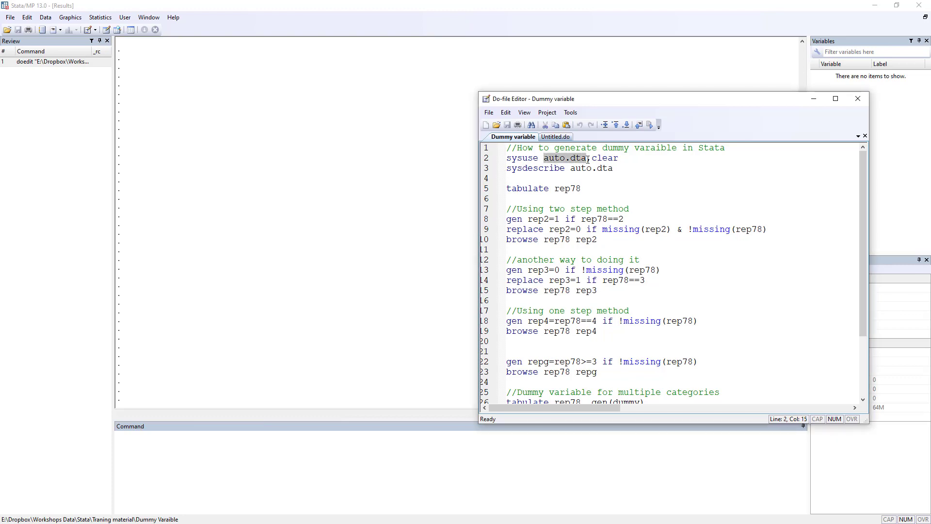
left_click(10, 18)
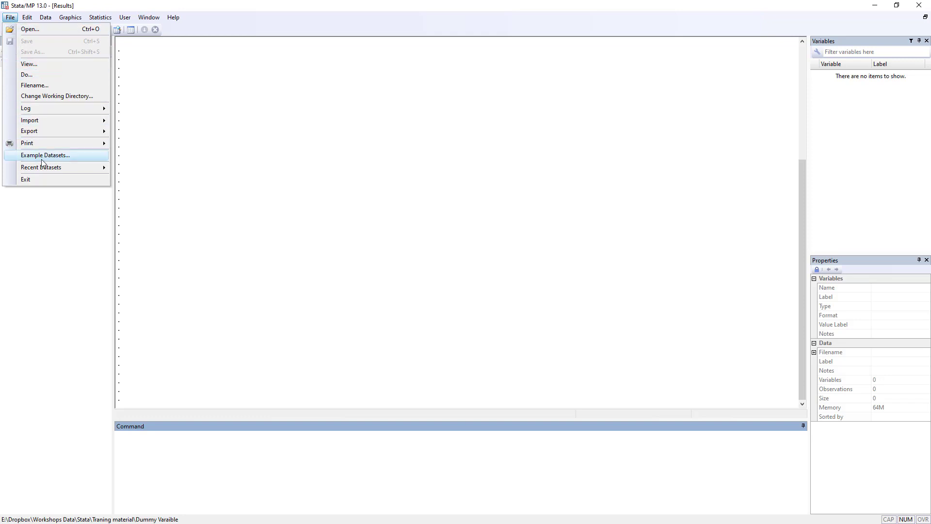
left_click(13, 159)
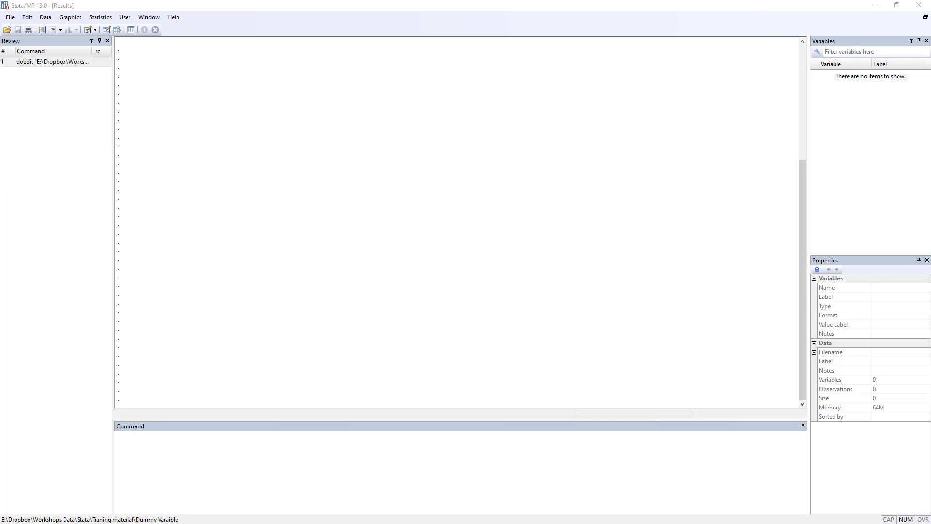
left_click_drag(77, 41, 386, 75)
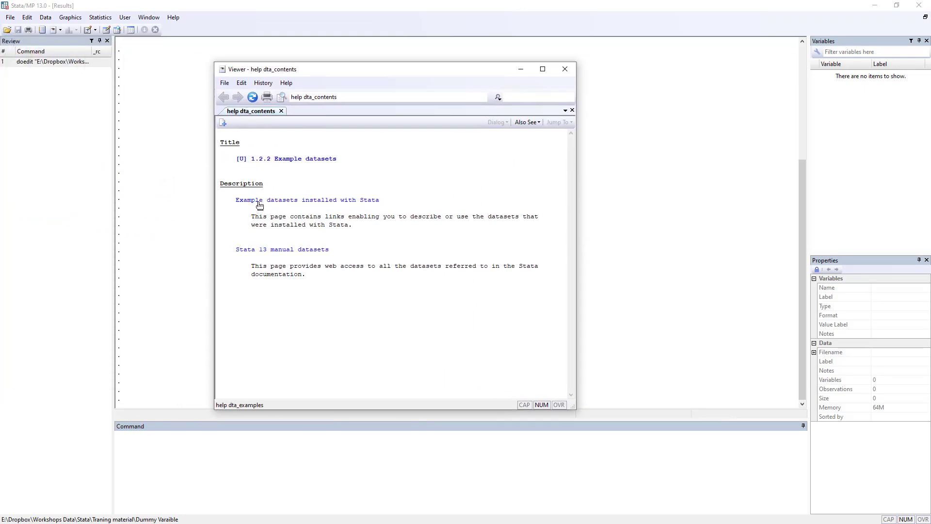
left_click(345, 203)
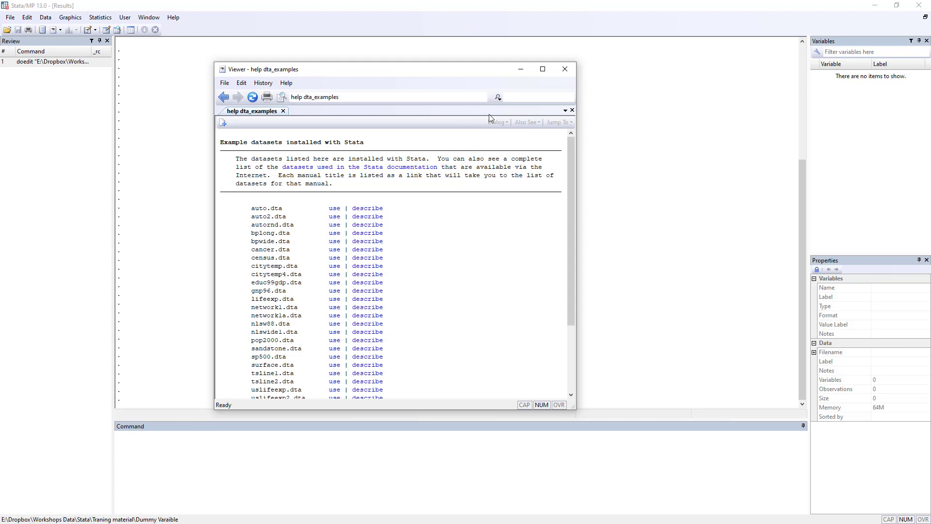
left_click(521, 69)
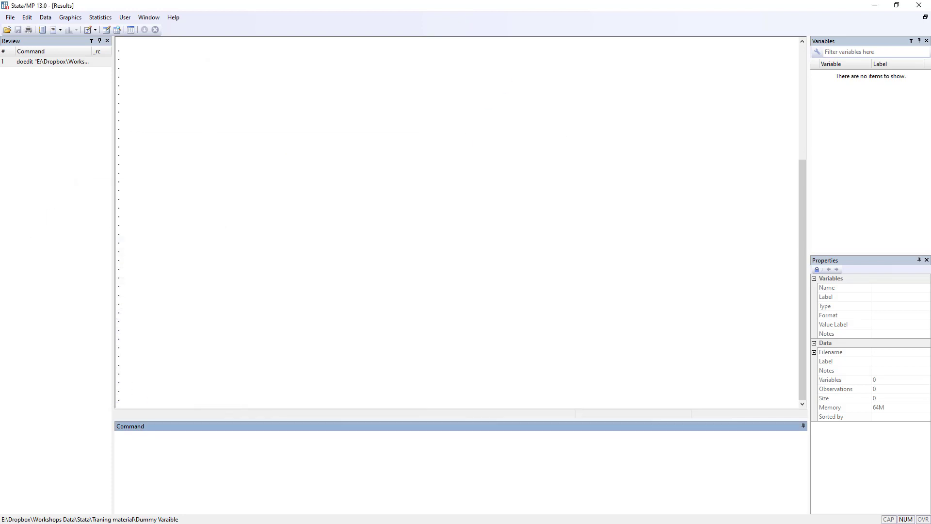
Run the do-file line "sysuse auto.dta,clear" on its own to load the example dataset.
key("alt+Tab")
left_click(512, 157)
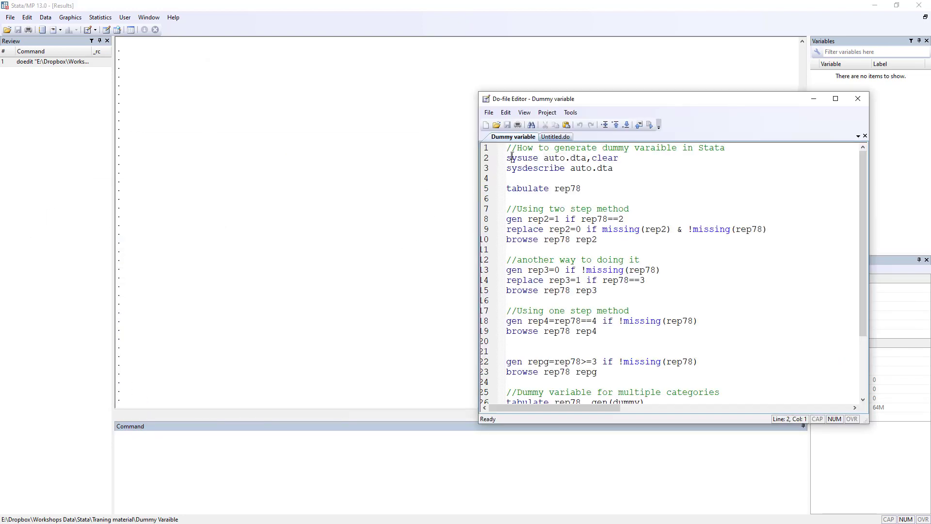
left_click(484, 170)
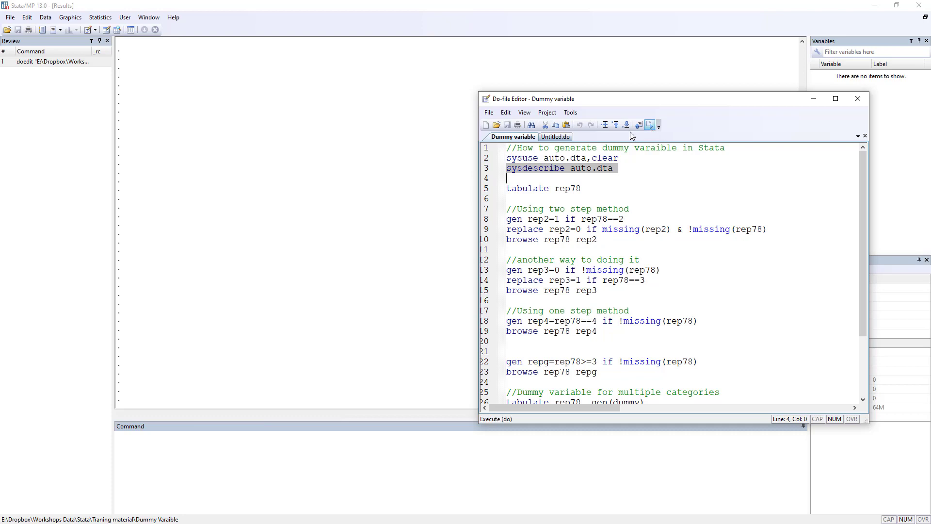
left_click(495, 158)
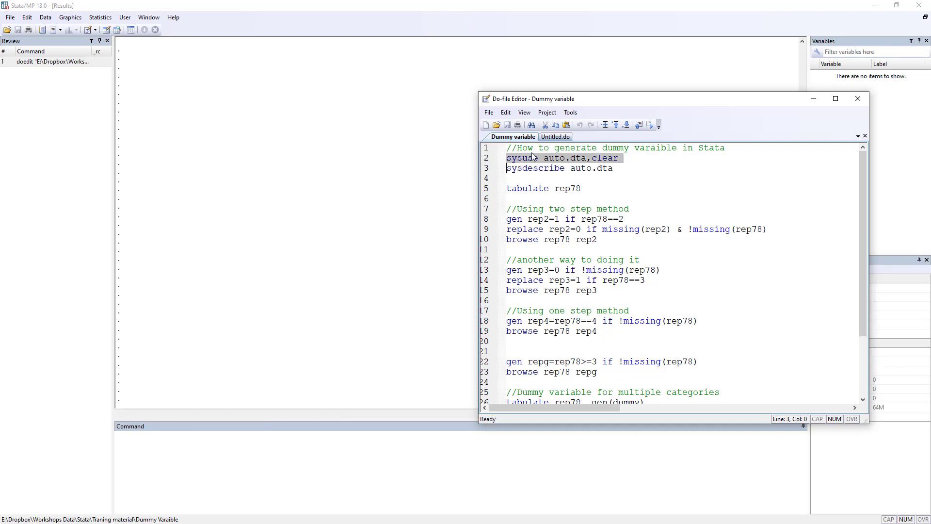
left_click(650, 125)
left_click_drag(697, 105, 617, 102)
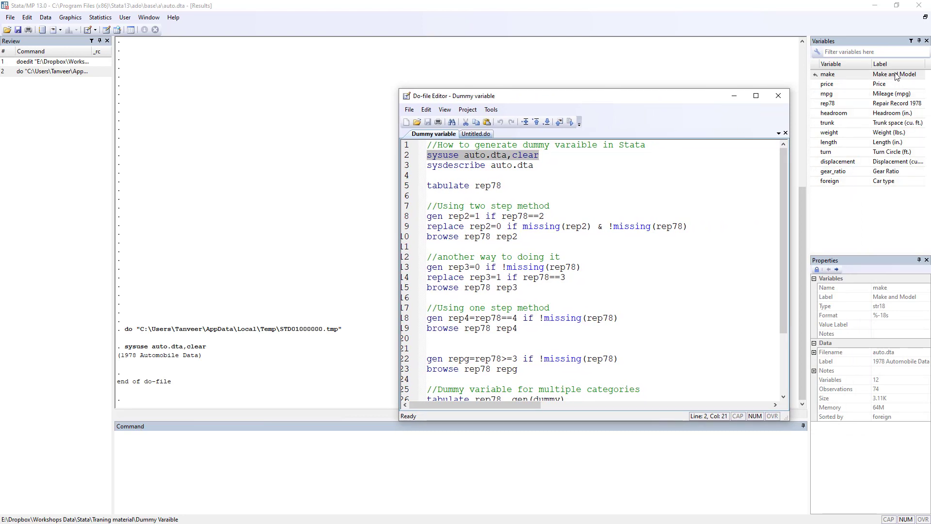
Run the "sysdescribe auto.dta" line and locate the rep78 variable in the dataset description.
left_click(404, 165)
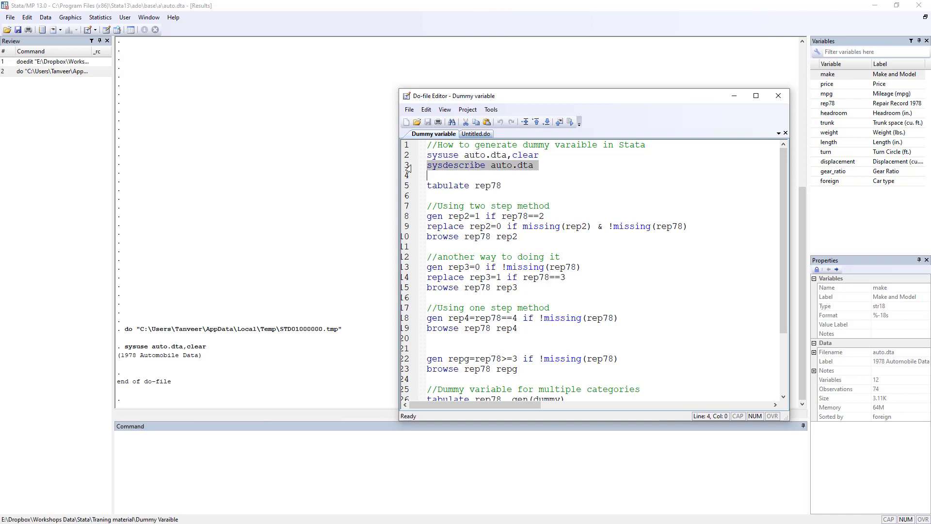
left_click(571, 123)
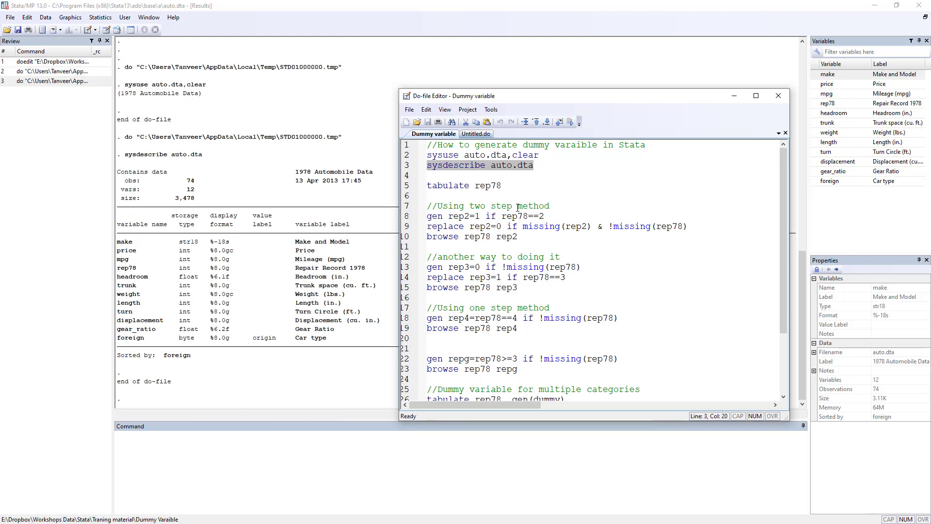
left_click_drag(579, 96, 643, 88)
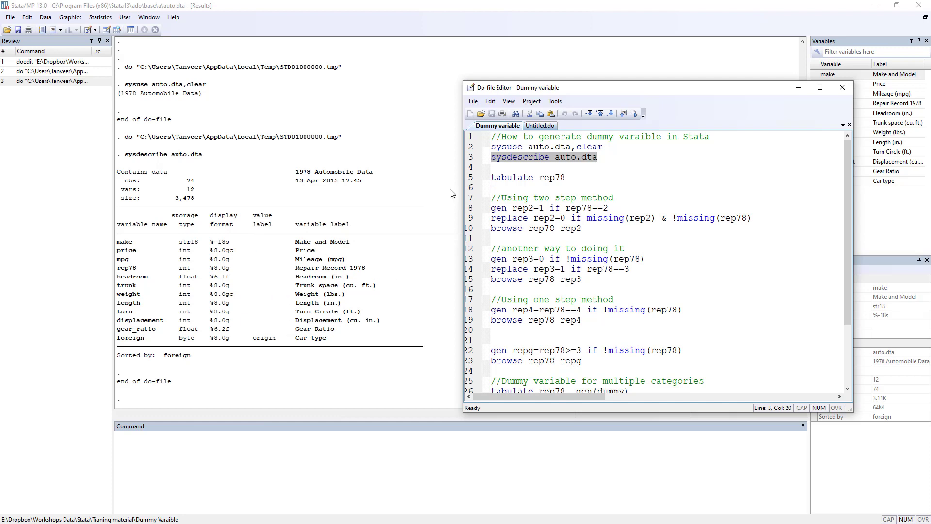
left_click_drag(118, 271, 142, 273)
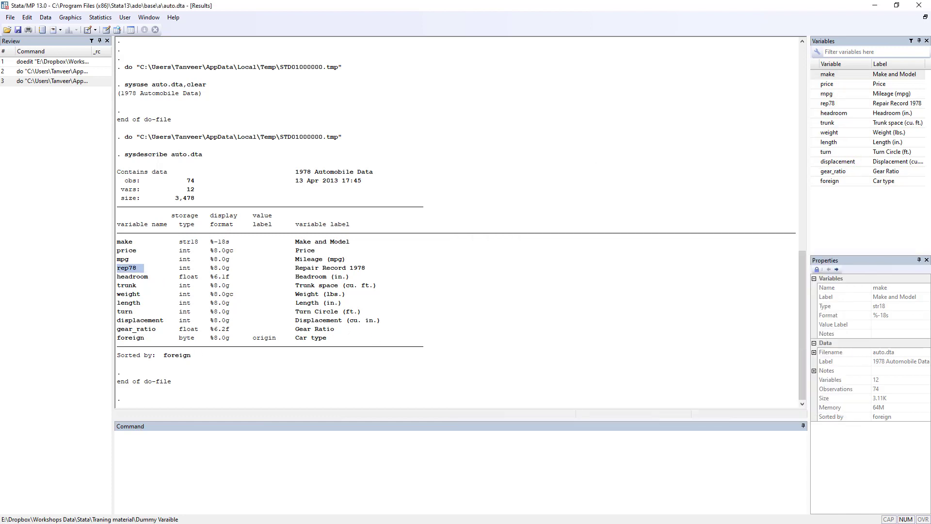
Run the "tabulate rep78" line of the do-file to get the variable's frequency table.
key("alt+Tab")
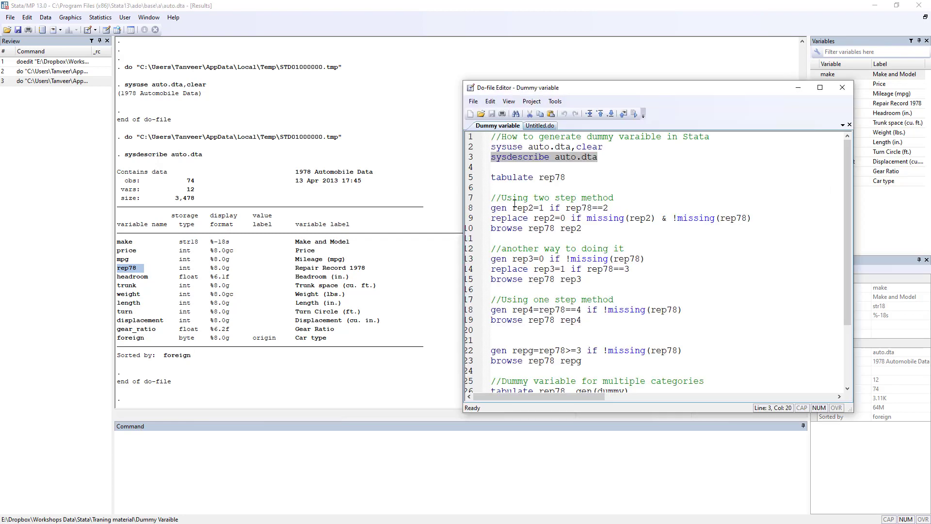
left_click(469, 180)
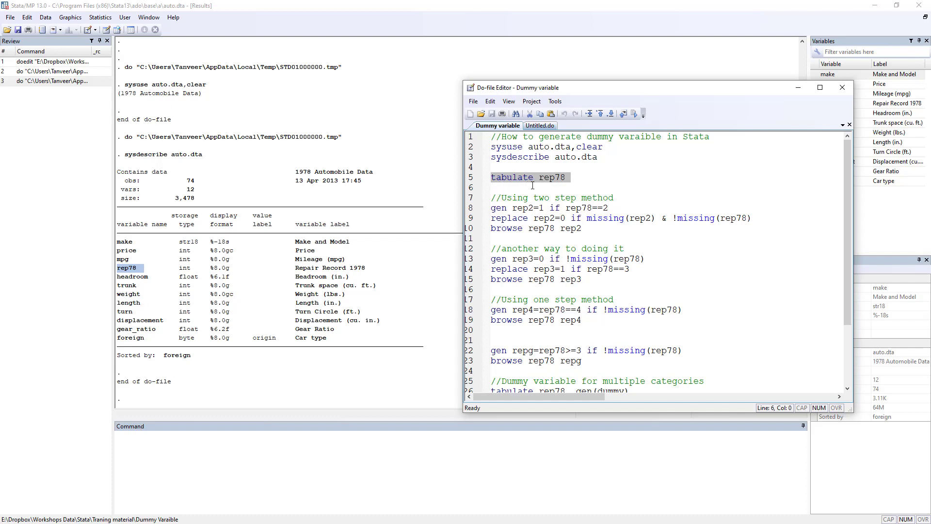
left_click(635, 117)
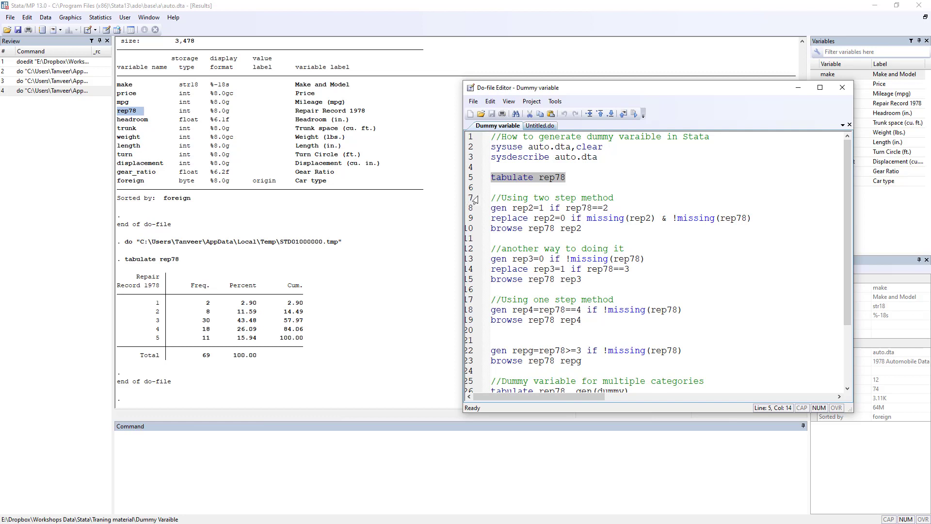
Under the two step method, run only the line "gen rep2=1 if rep78==2" to generate the dummy variable.
left_click_drag(493, 199, 614, 199)
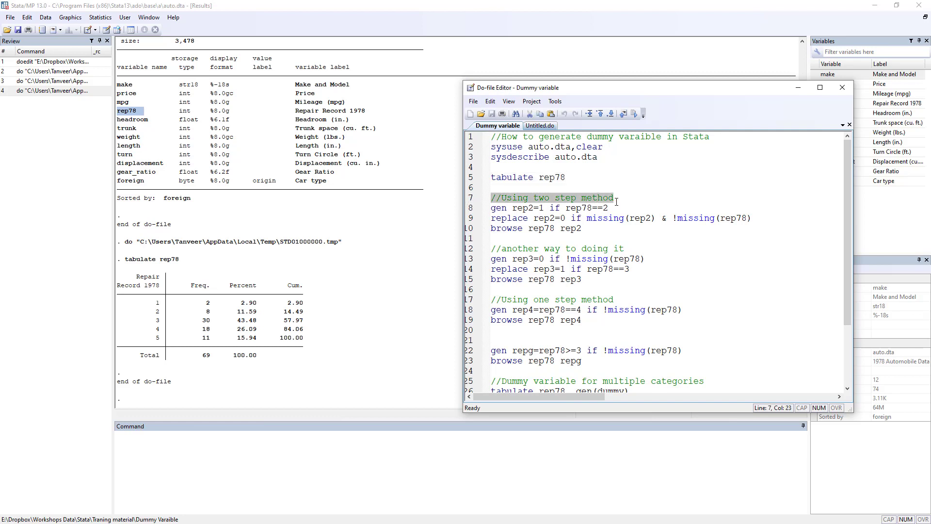
left_click(529, 199)
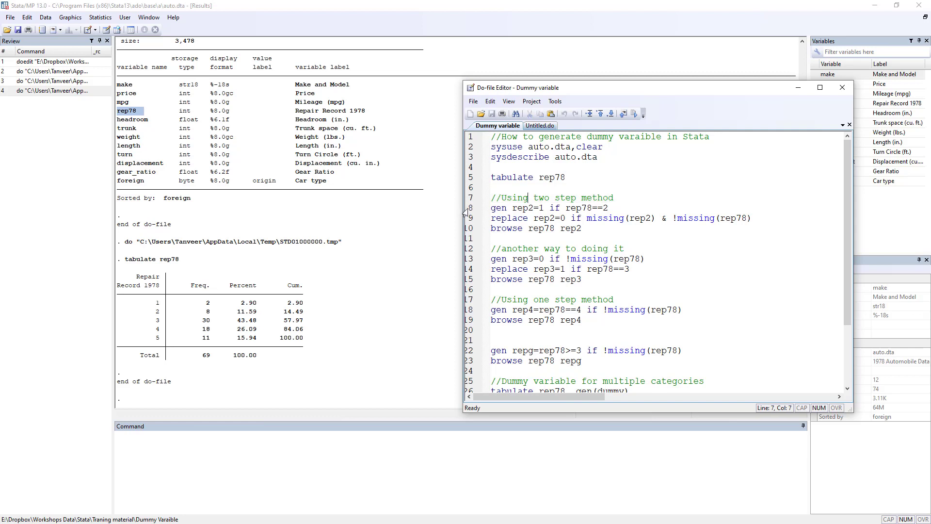
left_click_drag(495, 208, 503, 208)
left_click(520, 208)
left_click_drag(515, 208, 533, 208)
left_click(541, 208)
left_click(466, 209)
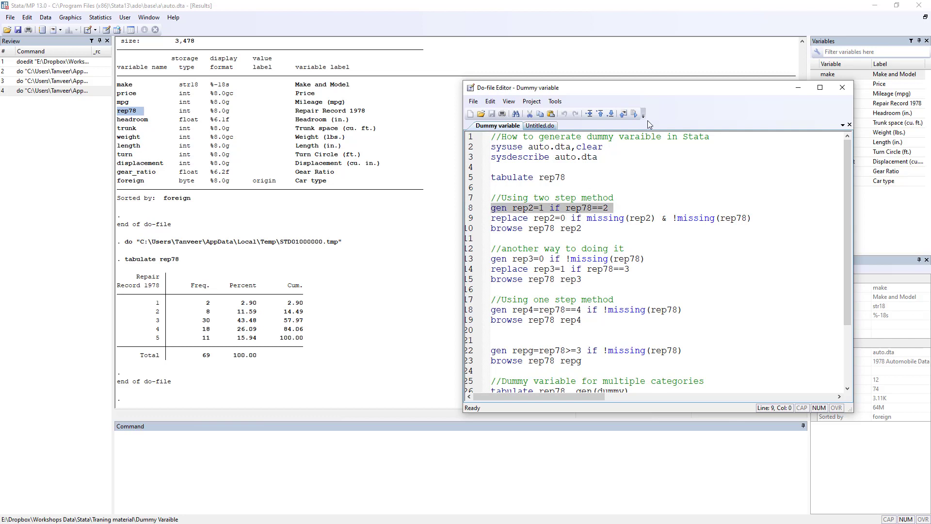
left_click(634, 114)
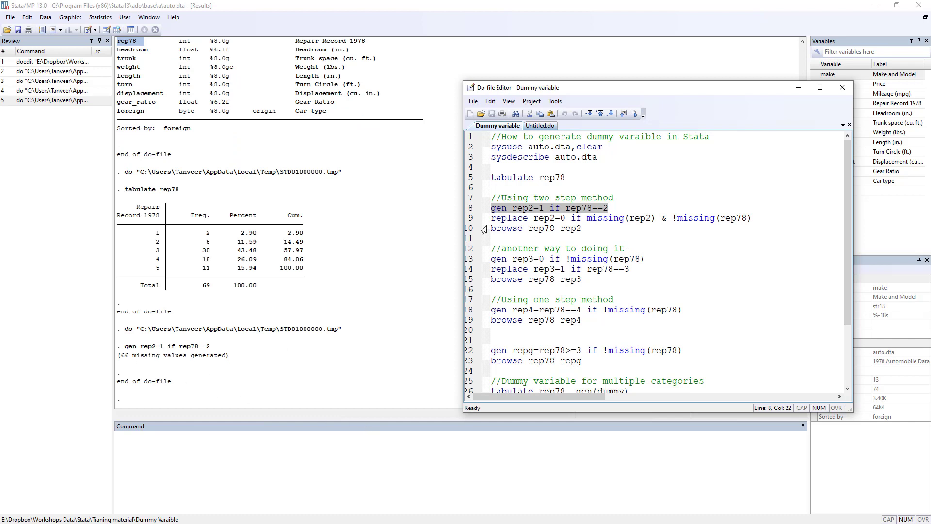
Run "browse rep78 rep2" to compare the two variables in the data browser, and return to the do-file.
left_click(473, 230)
left_click(634, 113)
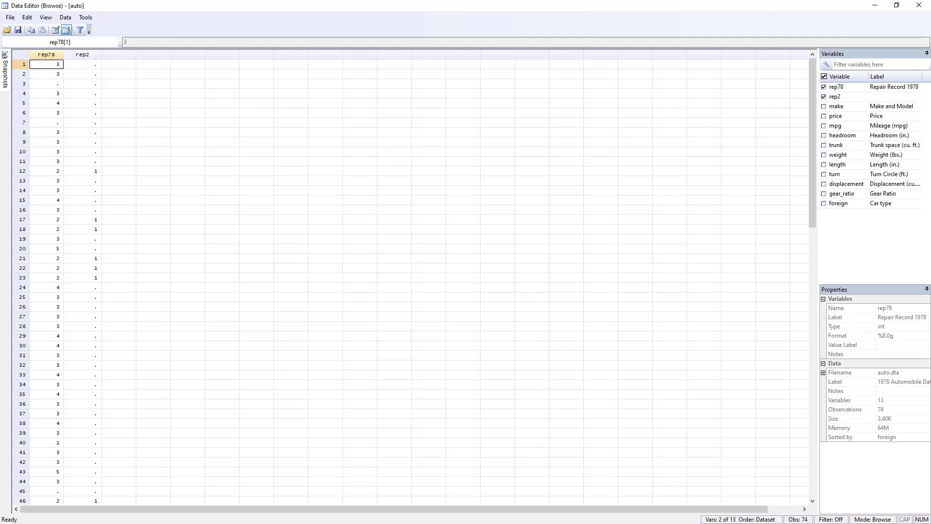
key("alt+Tab")
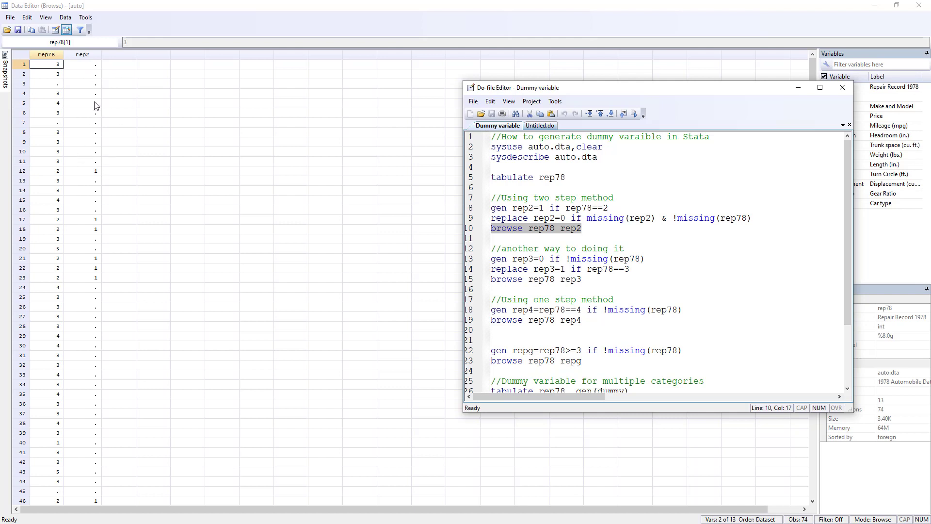
Remove the "& !missing(rep78)" condition from the replace rep2=0 line and run it, checking rep2 where rep78 is missing.
mouse_move(662, 219)
left_mouse_down()
mouse_move(759, 225)
mouse_move(663, 218)
left_mouse_up()
left_click(755, 224)
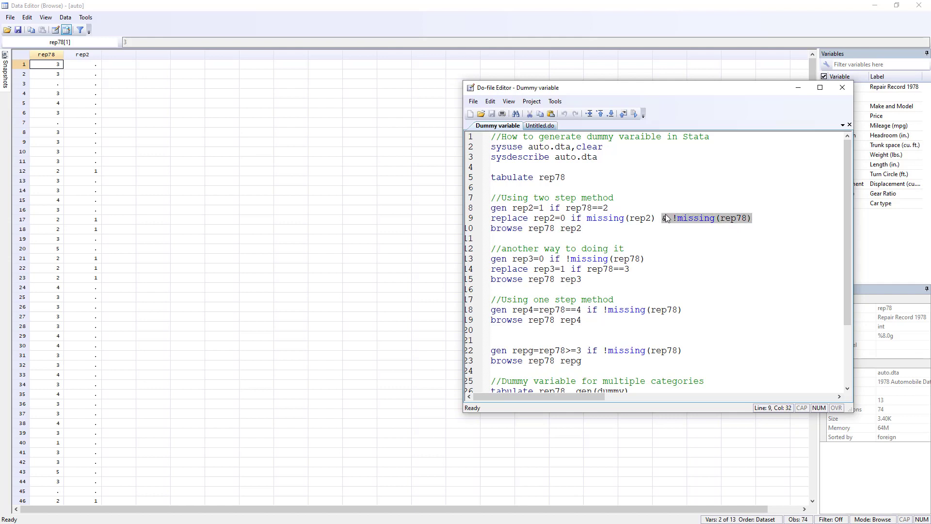
key("Delete")
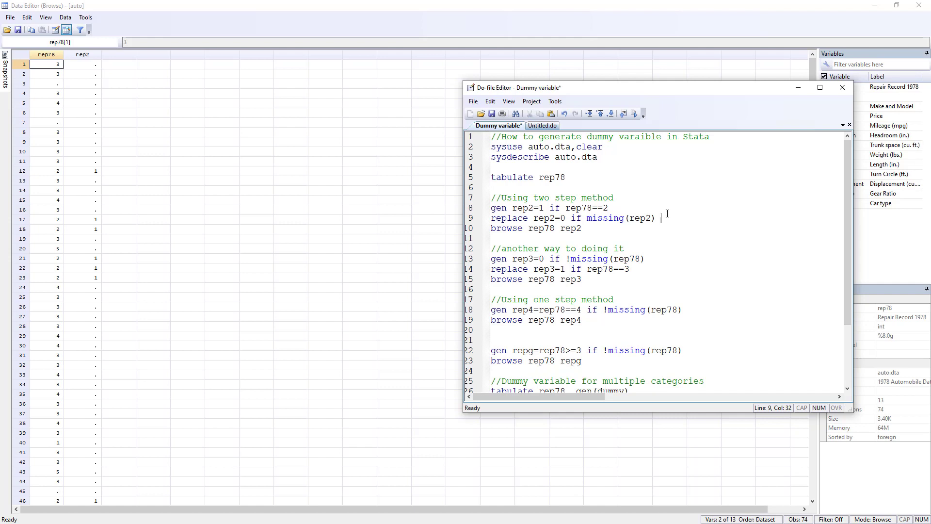
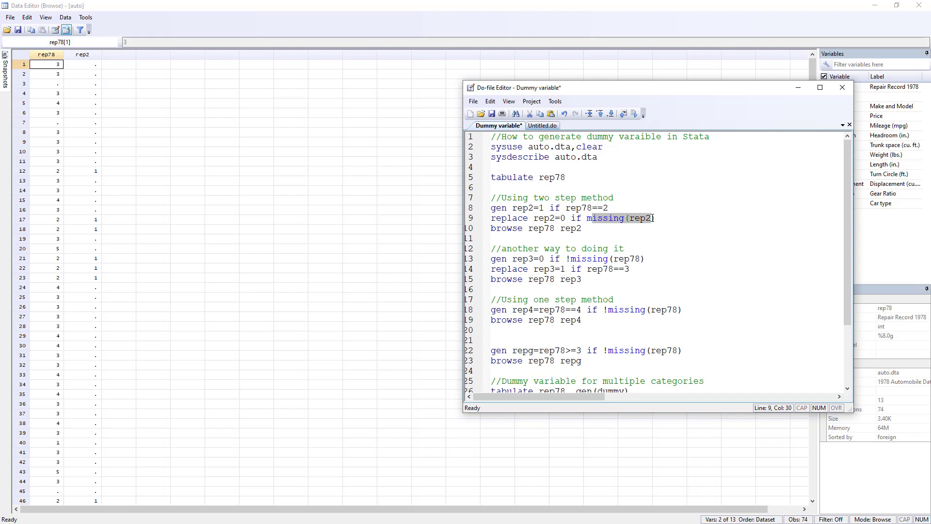
double_click(641, 220)
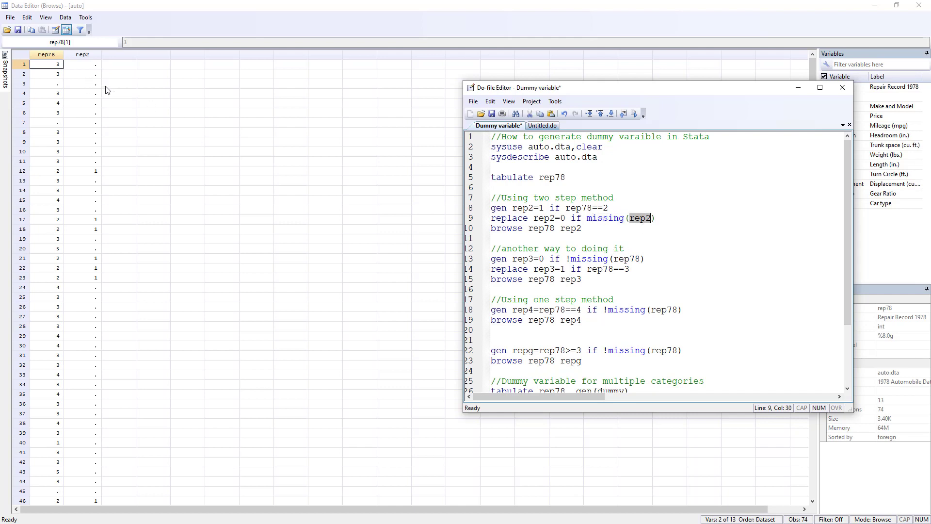
left_click(473, 221)
left_click(635, 113)
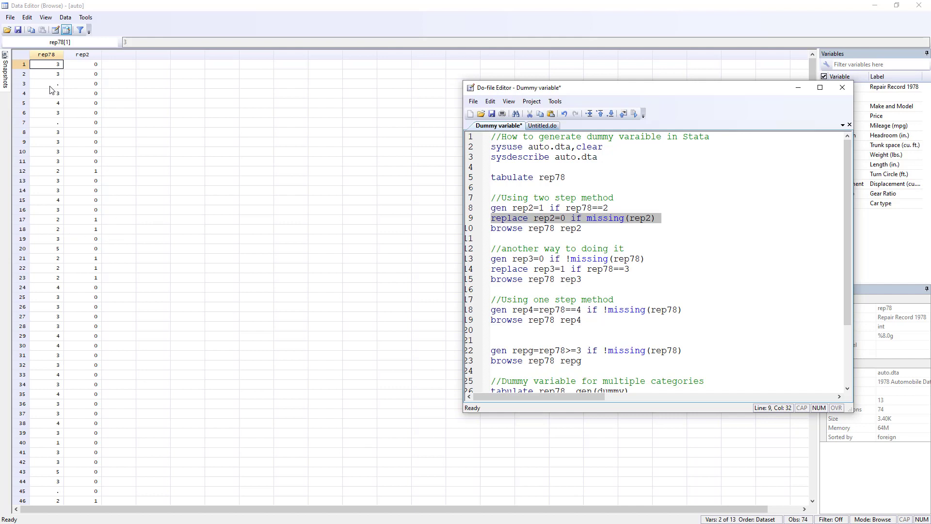
left_click(93, 86)
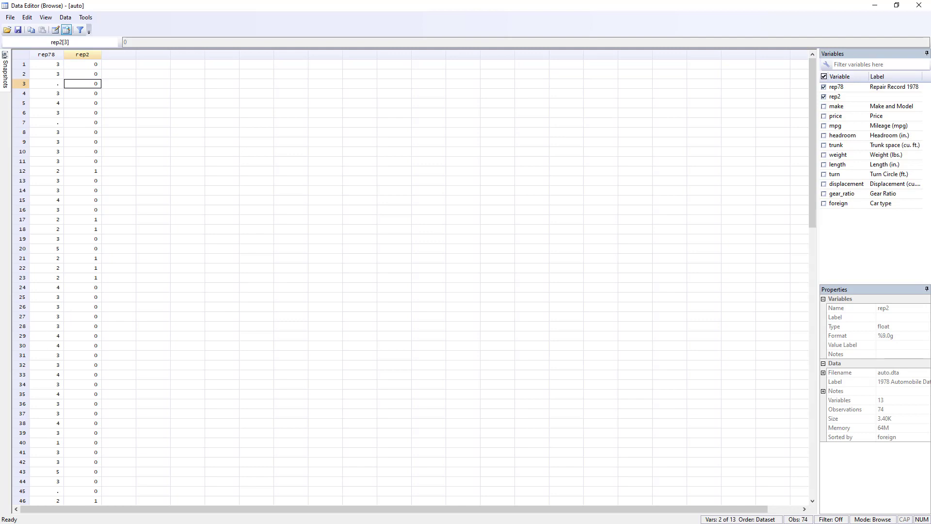
Restore the "& !missing(rep78)" condition at the end of the replace rep2=0 line in the do-file.
key("alt+Tab")
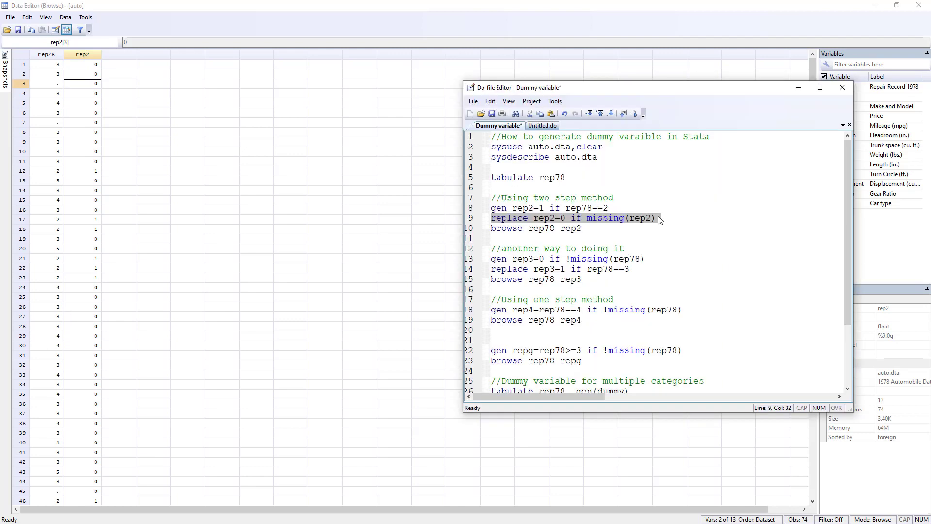
left_click(685, 218)
type("& !missing(rep78)")
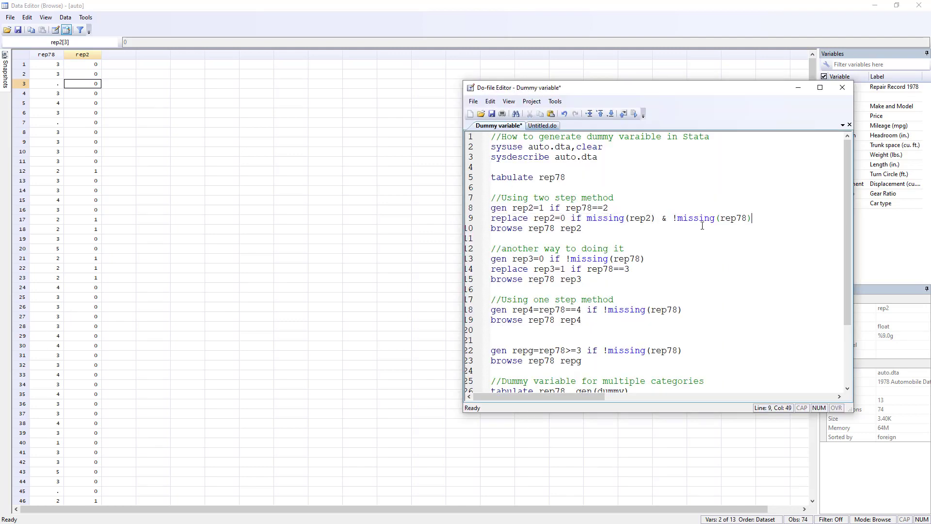
Add a "drop rep2" line above the gen rep2 line, with a blank line before the replace line, and run the drop.
key("Return")
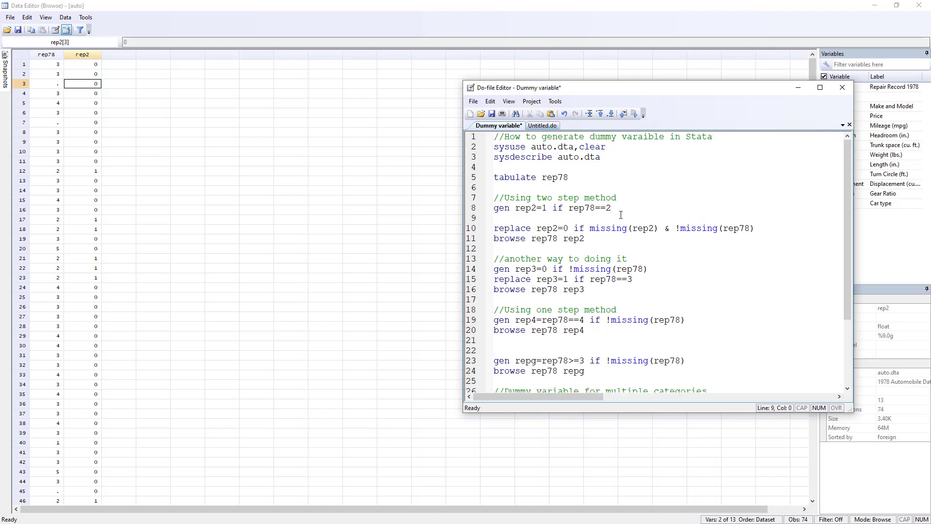
key("Return")
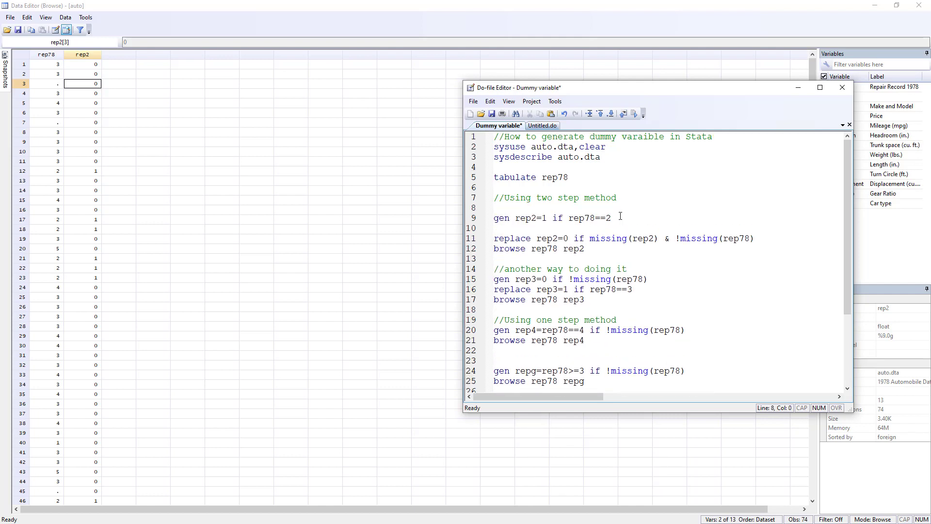
type("drop rep2")
left_click(471, 212)
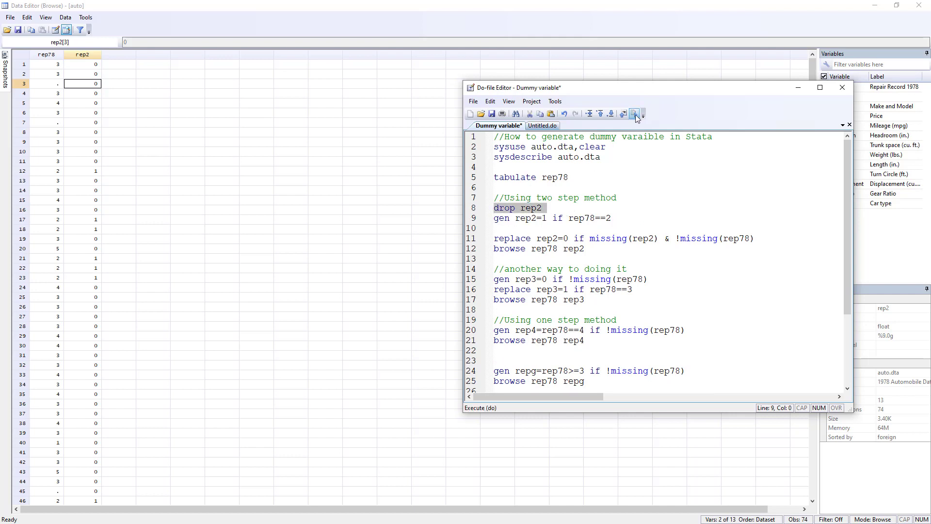
left_click(635, 114)
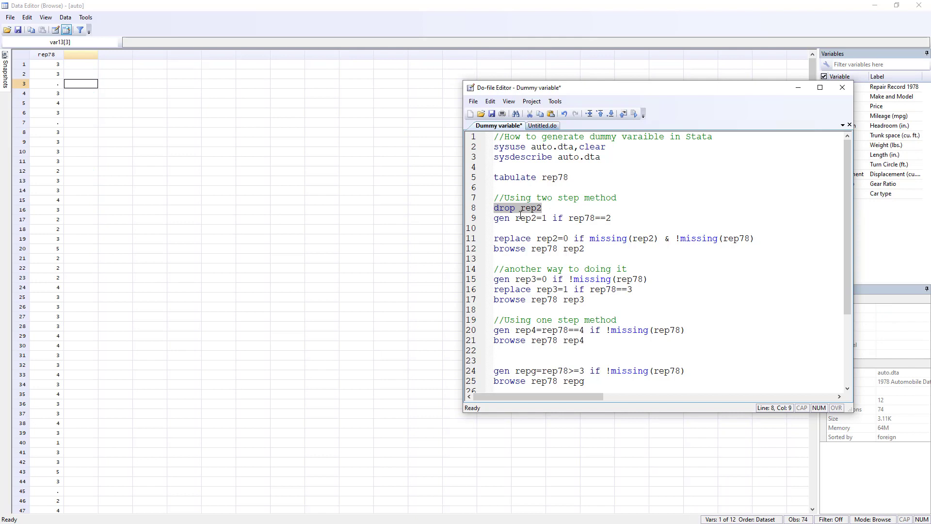
Run the "gen rep2=1 if rep78==2" line and highlight the "& !missing(rep78)" condition in the replace line.
left_click(469, 221)
left_click(635, 115)
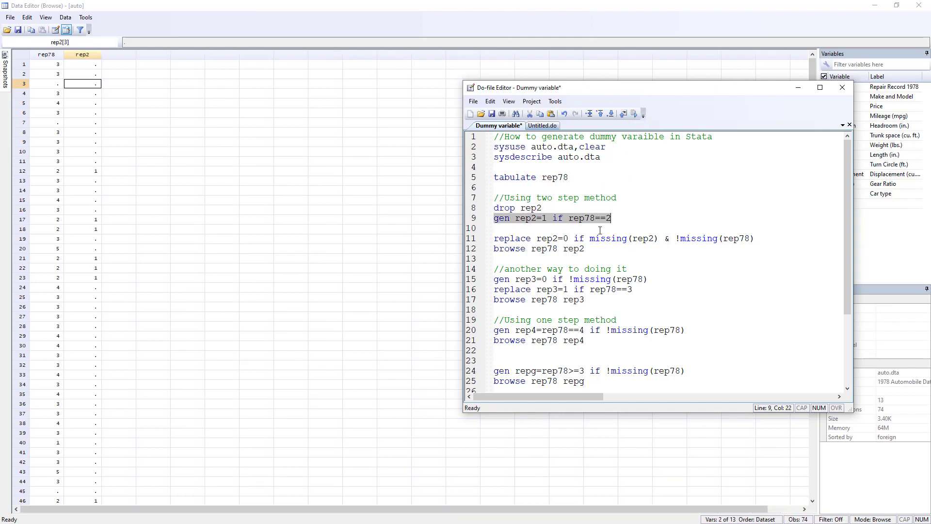
left_click(467, 239)
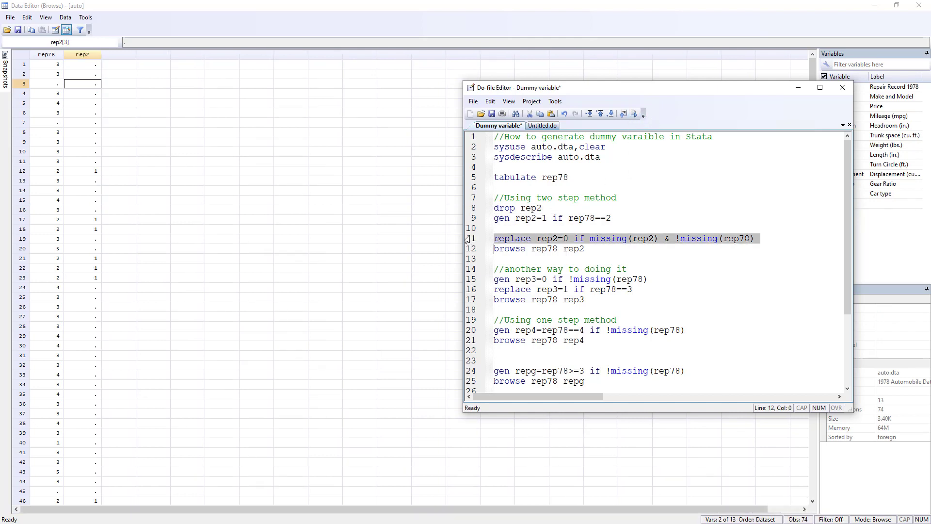
left_click(675, 238)
left_click_drag(664, 239, 761, 239)
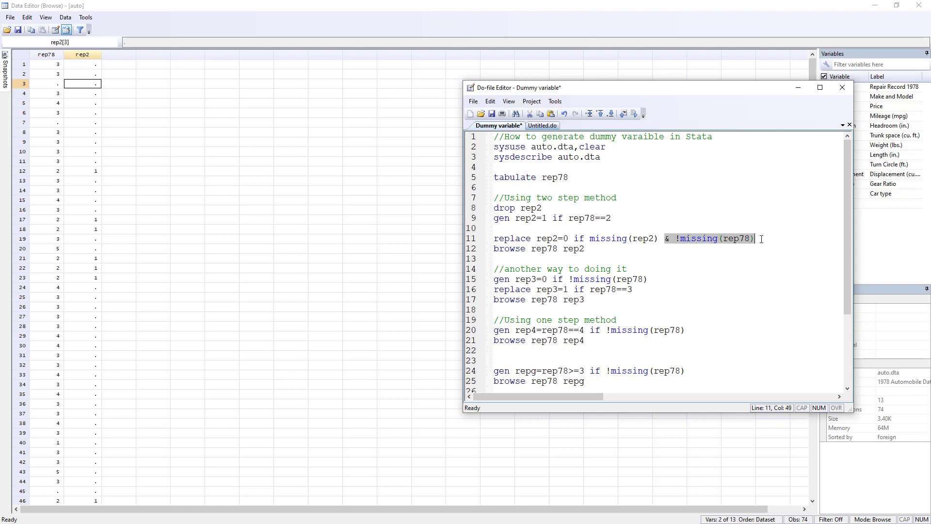
left_click(673, 241)
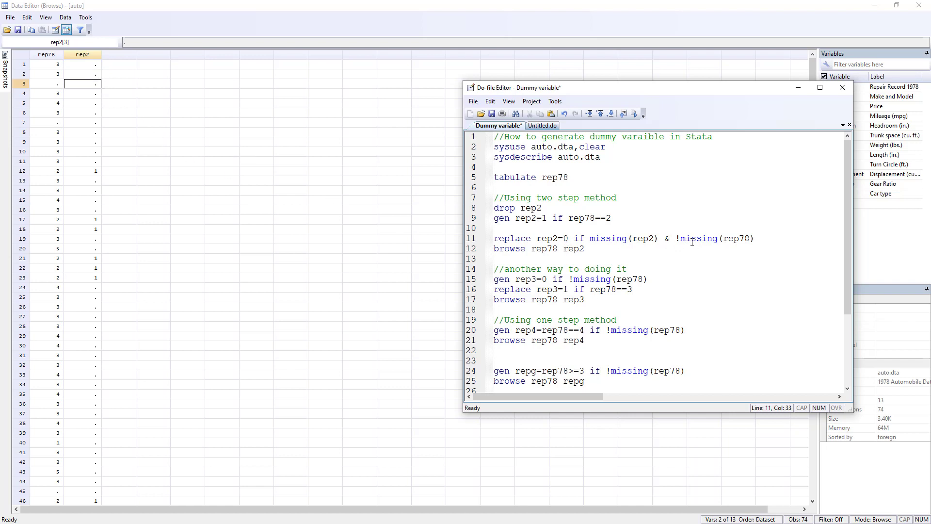
Review the "!missing(rep78)" part and run the "replace rep2=0 if missing(rep2) & !missing(rep78)" line.
left_click_drag(677, 238, 757, 239)
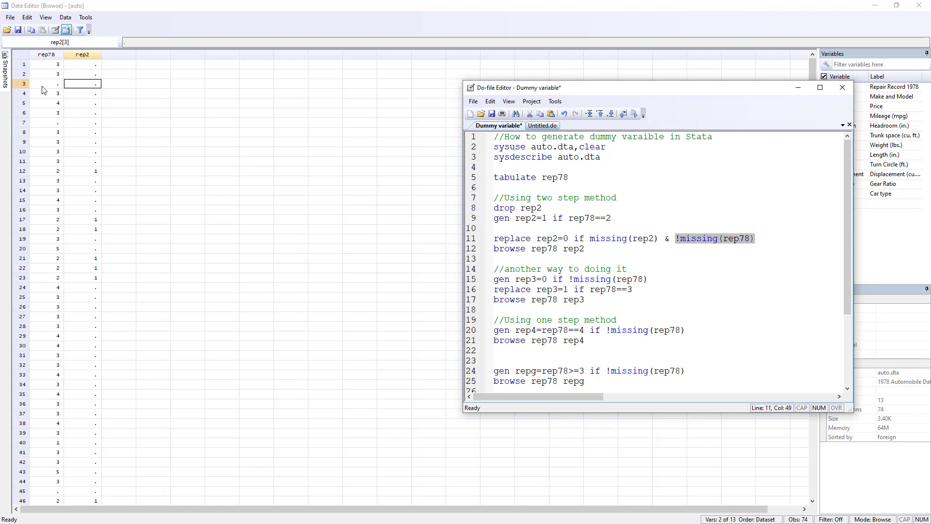
left_click(681, 238)
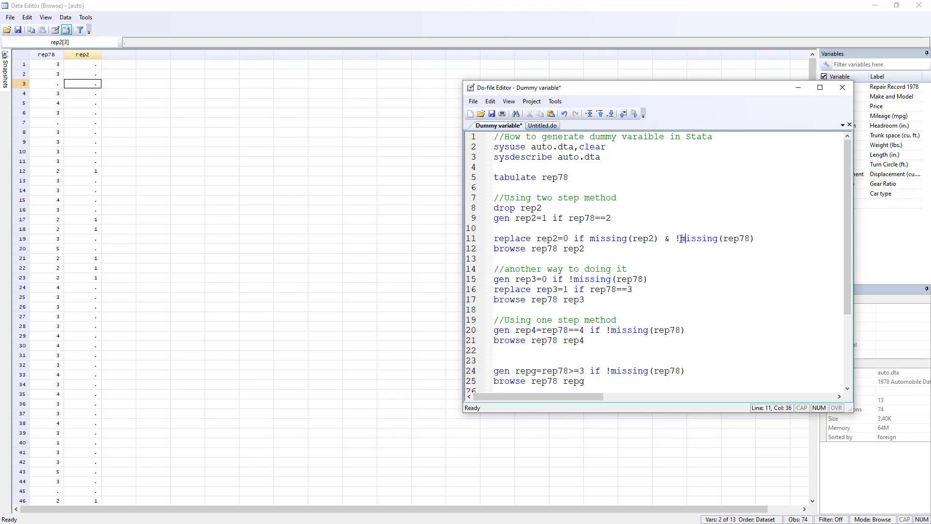
key("shift+Left")
left_click(690, 240)
left_click(472, 241)
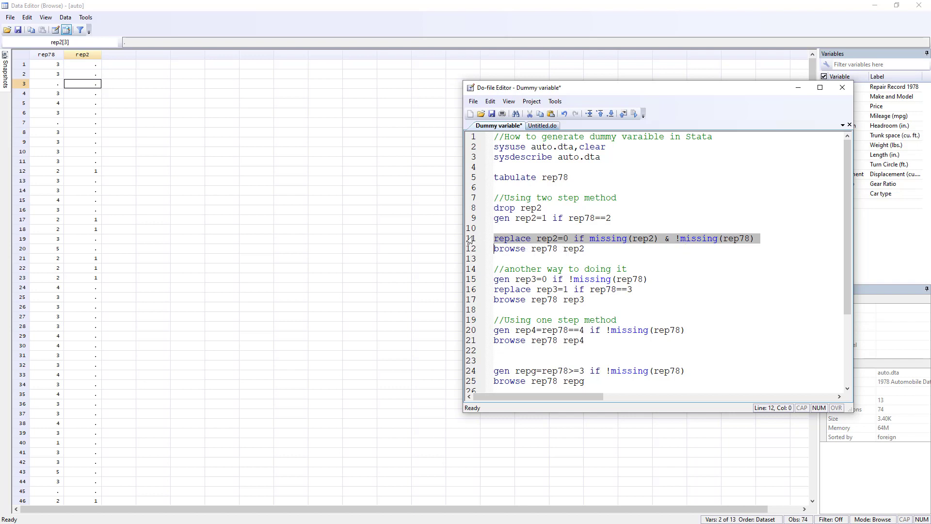
left_click(633, 114)
scroll(553, 221, "down", 1)
scroll(565, 220, "up", 1)
Run the "gen rep3=0 if !missing(rep78)" line under the "another way to doing it" comment.
left_click(472, 271)
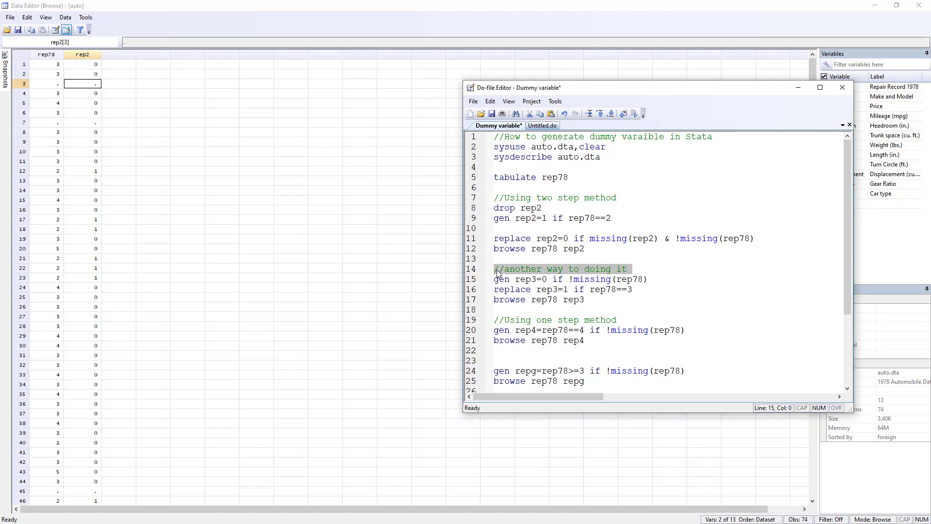
left_click(500, 269)
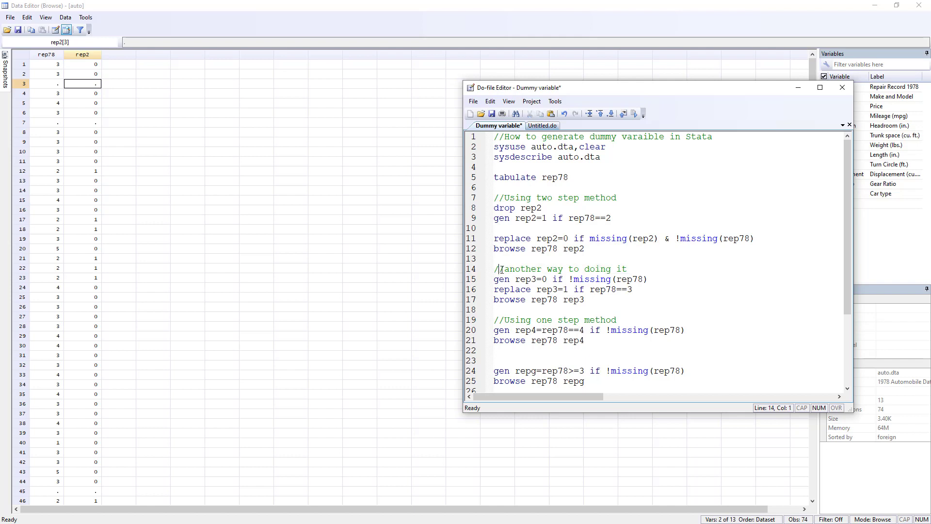
left_click(469, 281)
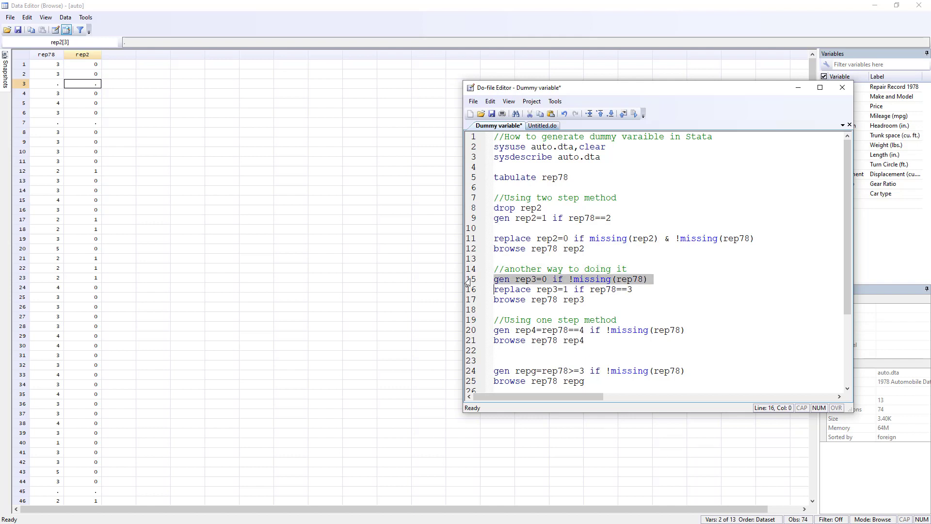
left_click(511, 291)
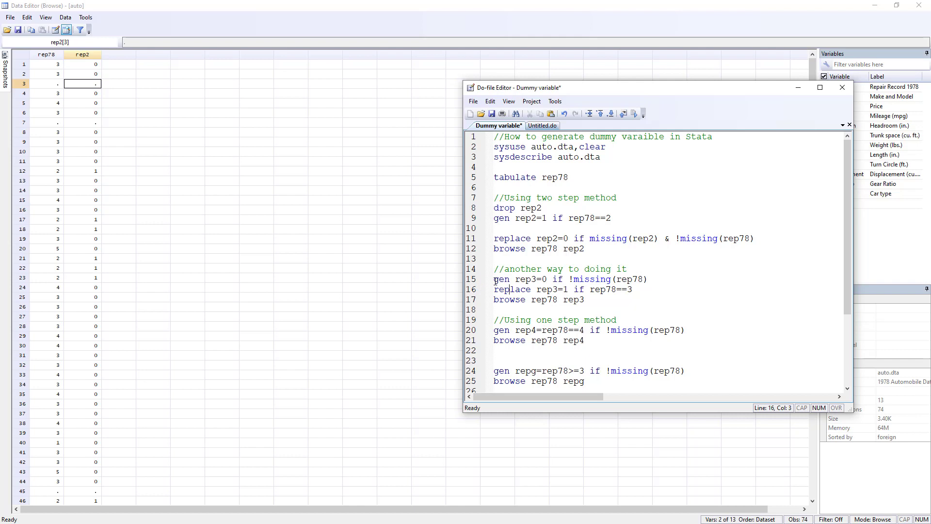
left_click_drag(494, 280, 654, 276)
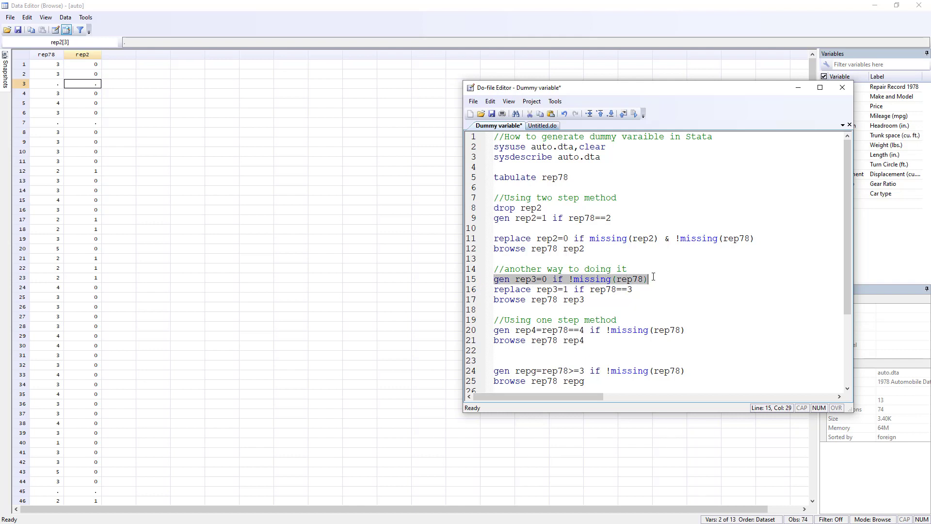
left_click(473, 280)
left_click(634, 113)
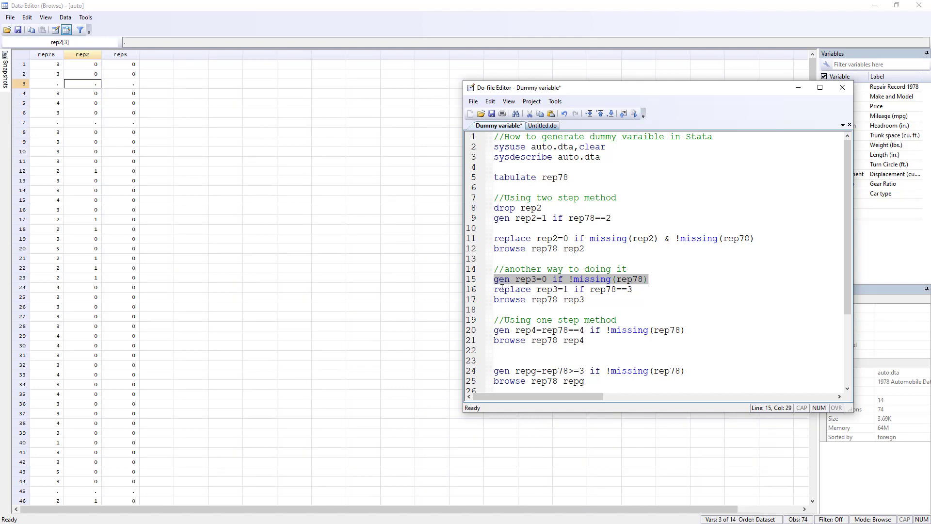
Highlight the "!missing(rep78)" condition in the gen rep3 line, and run the "replace rep3=1 if rep78==3" line.
left_click(525, 280)
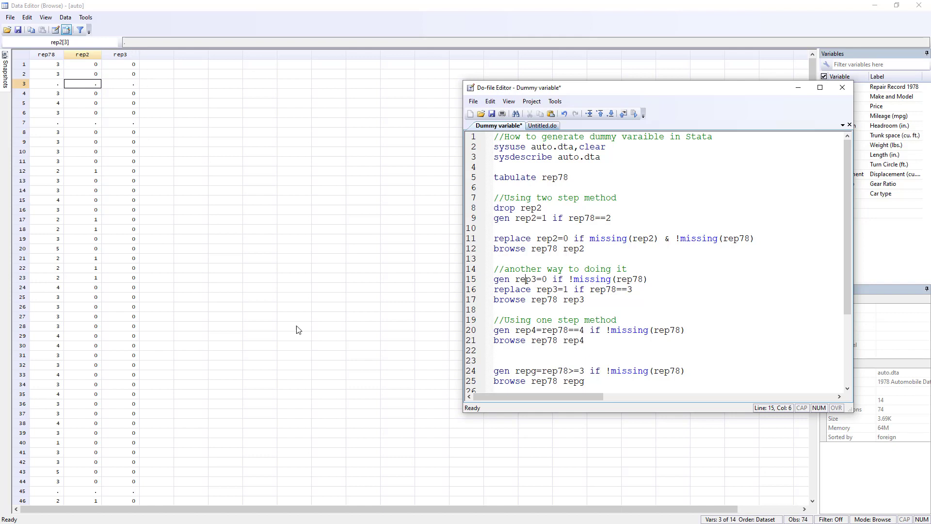
left_click_drag(573, 280, 650, 279)
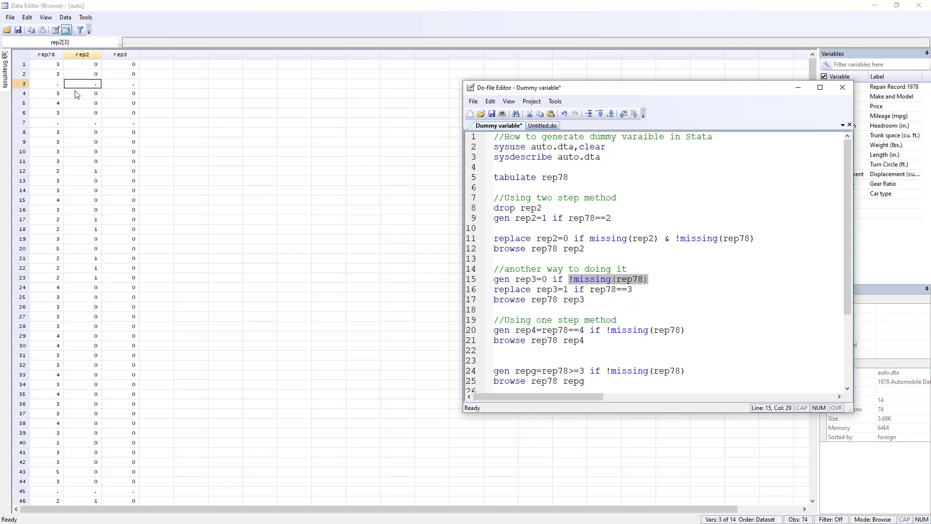
left_click(471, 290)
left_click(635, 113)
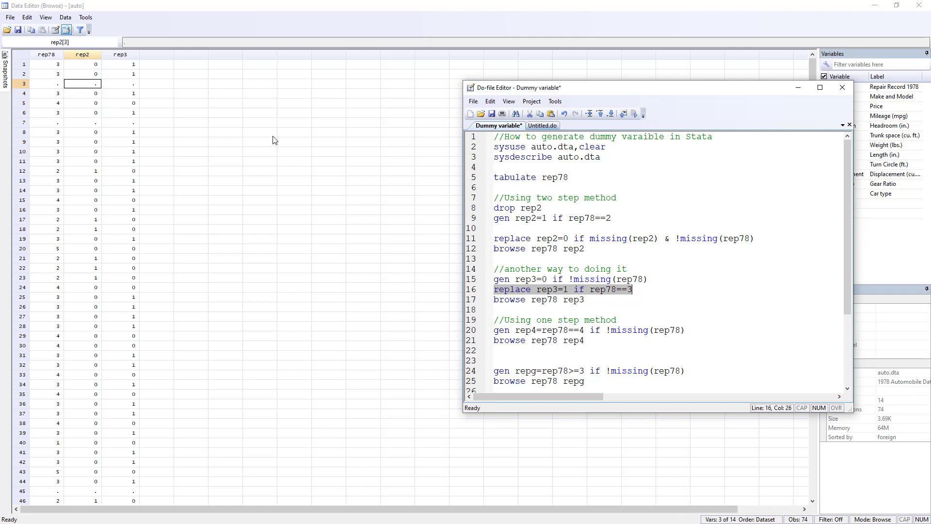
Compare rep78, rep2 and rep3 across rows 1, 2, 5 and 3 in the data browser, and return to the do-file.
left_click_drag(57, 65, 129, 65)
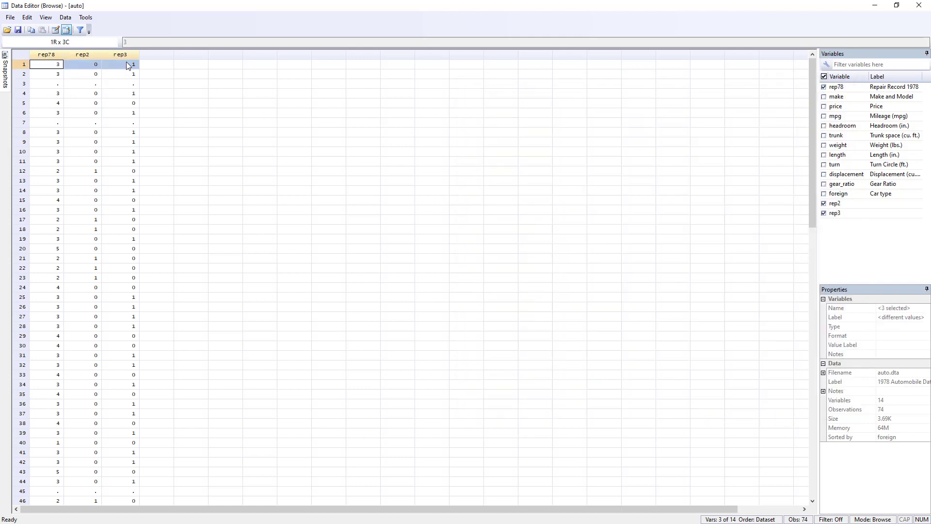
left_click_drag(58, 74, 136, 74)
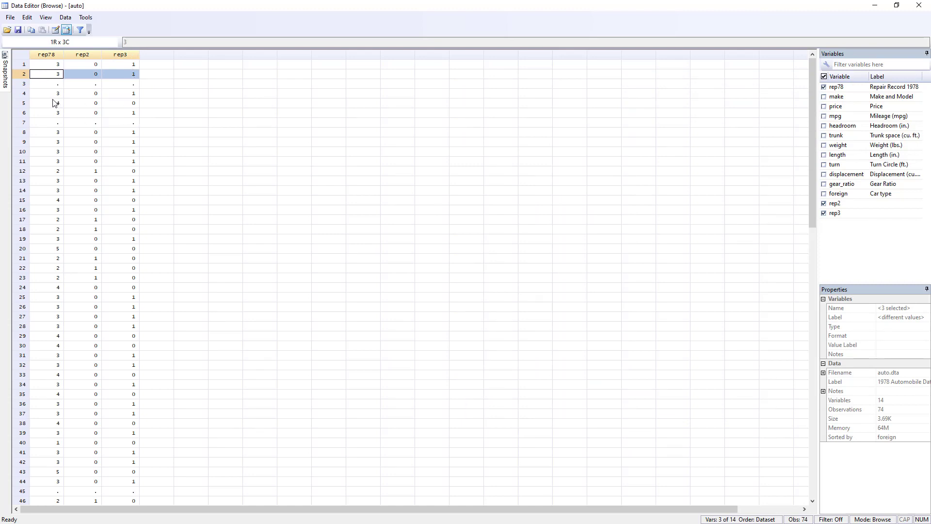
left_click_drag(42, 105, 139, 112)
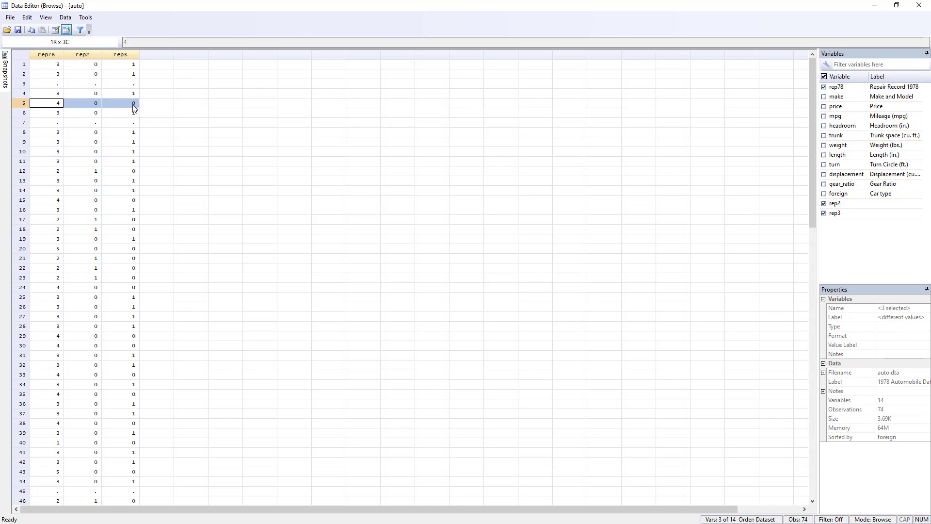
left_click_drag(49, 87, 117, 91)
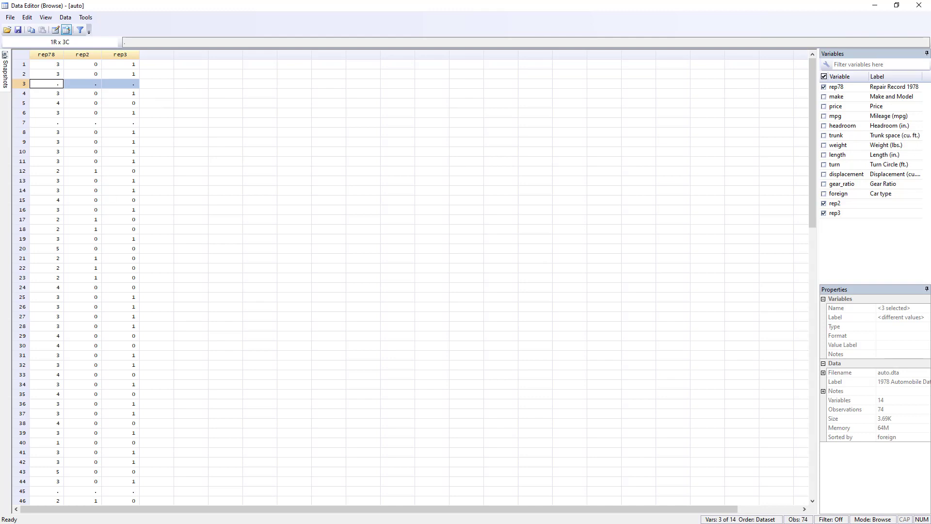
key("alt+Tab")
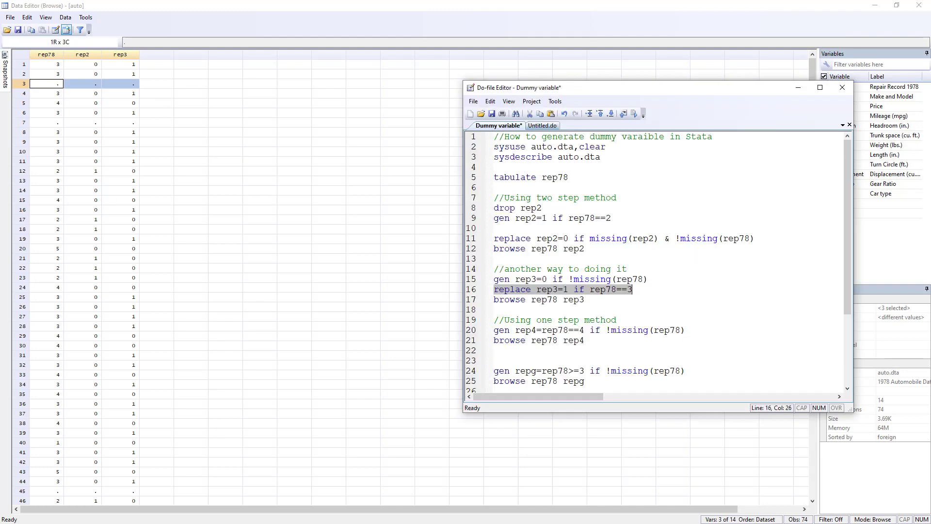
Run "browse rep78 rep3" to compare the two variables, check the Results window, and return to the do-file.
scroll(576, 247, "down", 2)
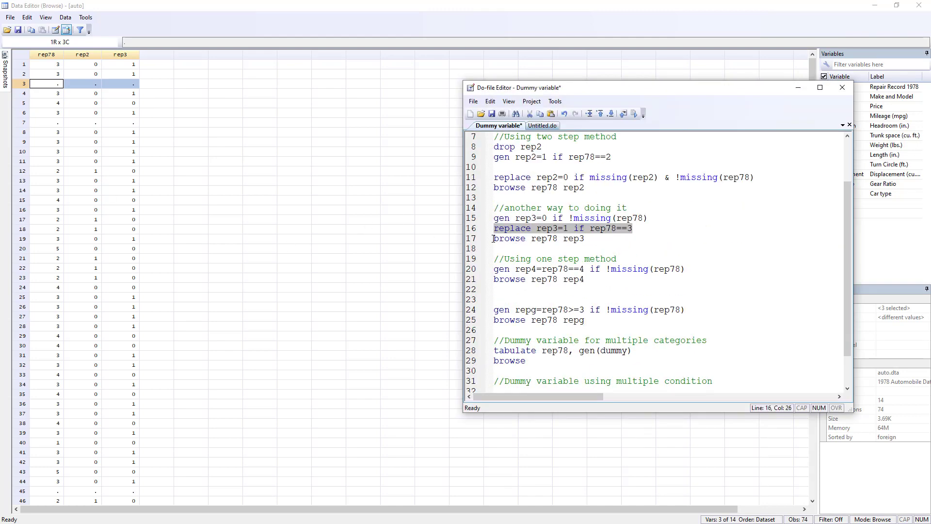
left_click(474, 239)
left_click(634, 114)
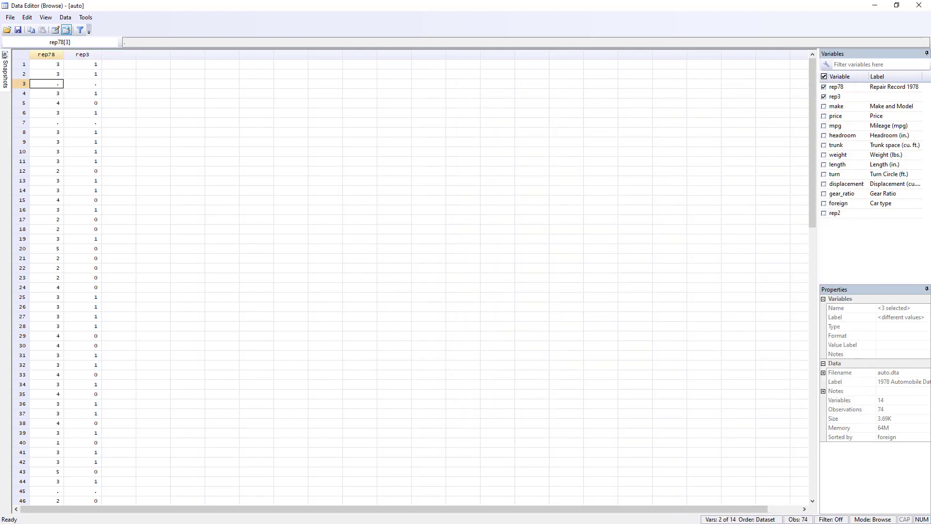
key("alt+Tab")
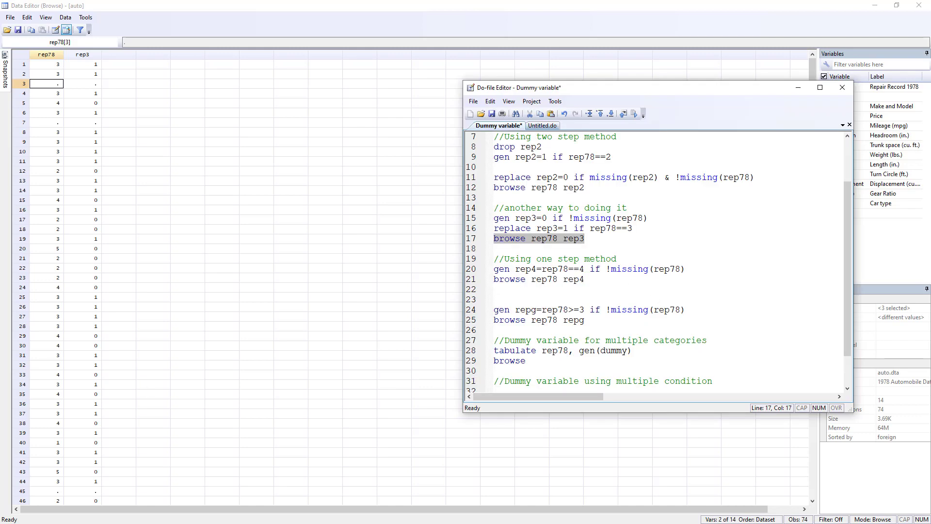
key("alt+Tab")
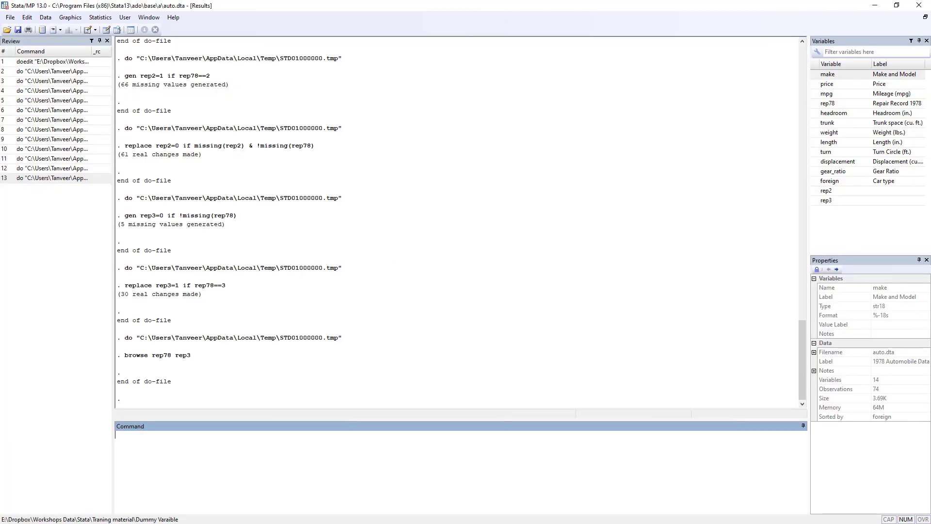
key("alt+Tab")
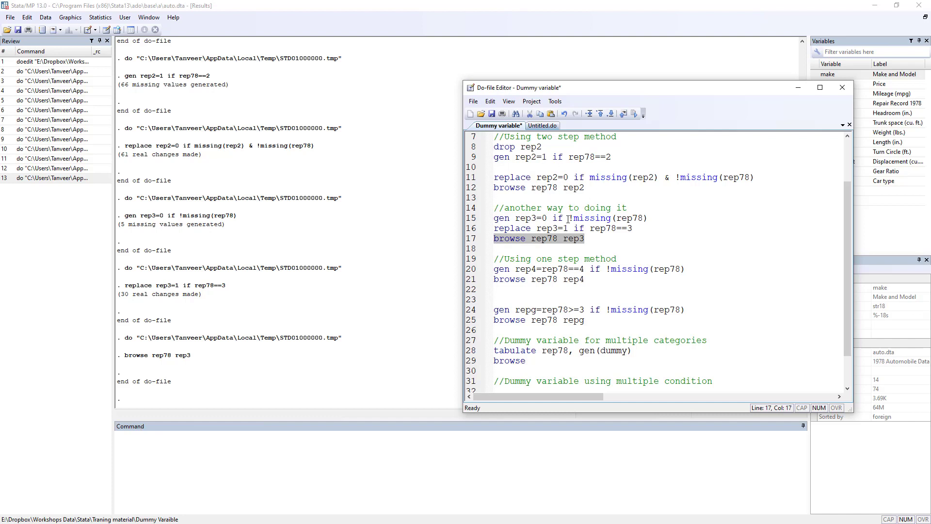
Run the one-step "gen rep4=rep78==4 if !missing(rep78)" line with the data browser visible behind the do-file.
left_click(504, 269)
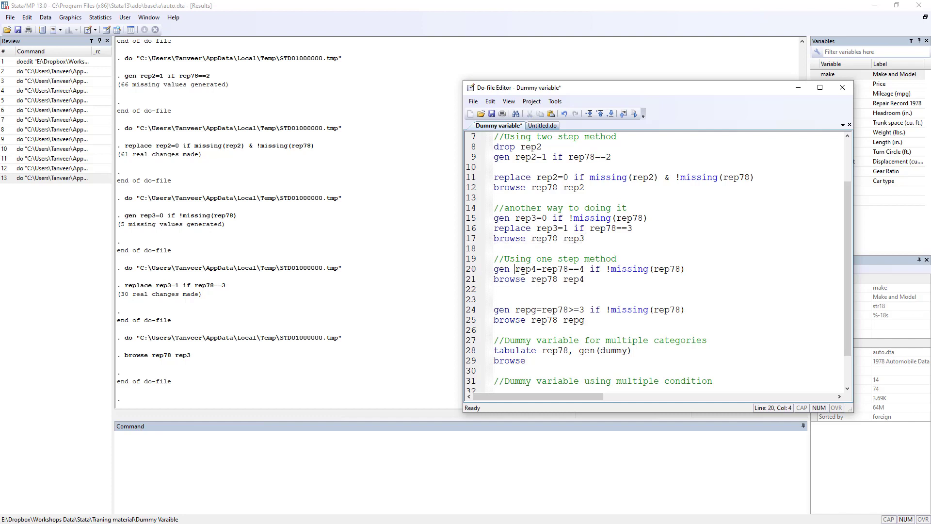
left_click_drag(515, 270, 526, 269)
left_click(473, 270)
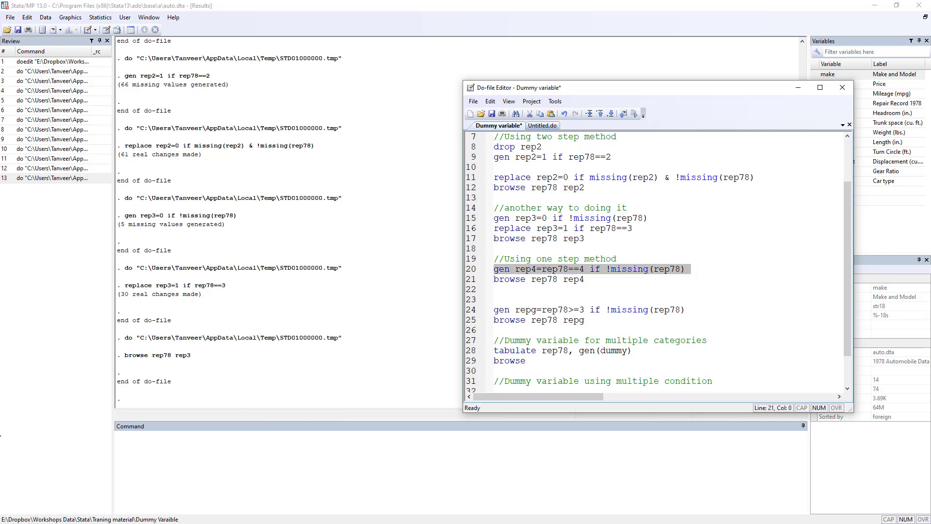
key("alt+Tab")
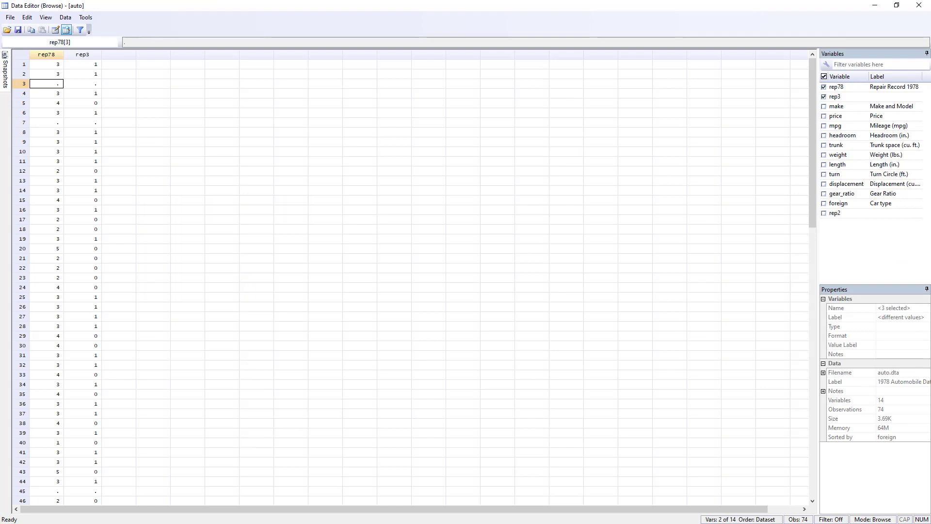
key("alt+Tab")
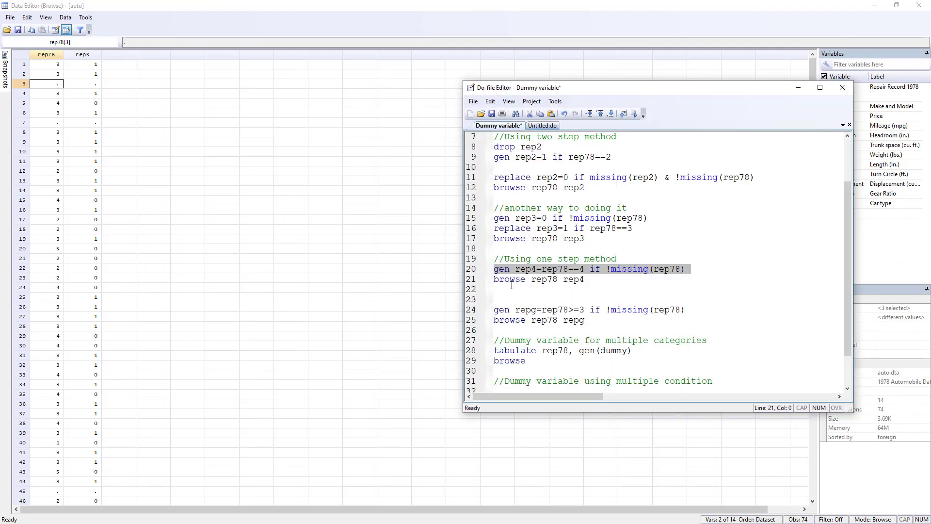
left_click(634, 113)
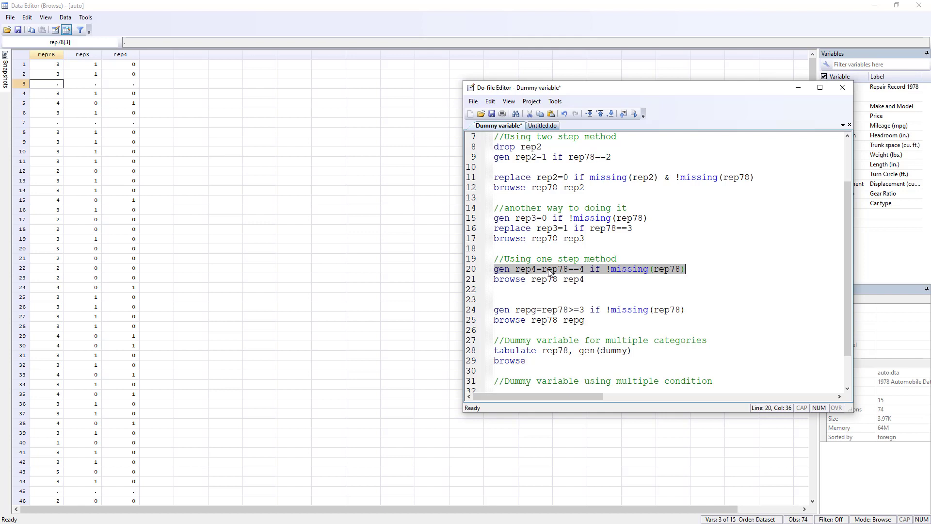
Compare the two-line rep3 and rep2 commands with the single-line gen rep4 command by highlighting each in the do-file.
left_click(468, 222)
left_click_drag(469, 230, 469, 232)
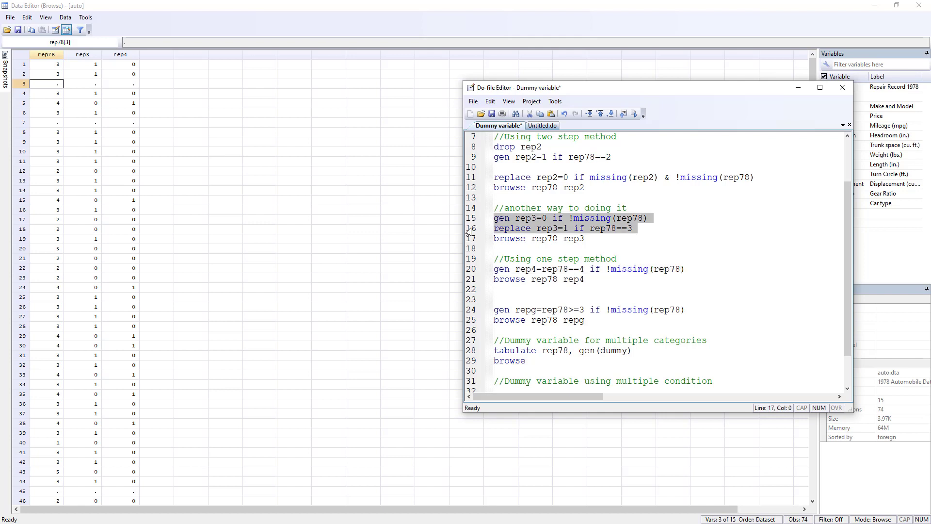
left_click_drag(472, 158, 468, 180)
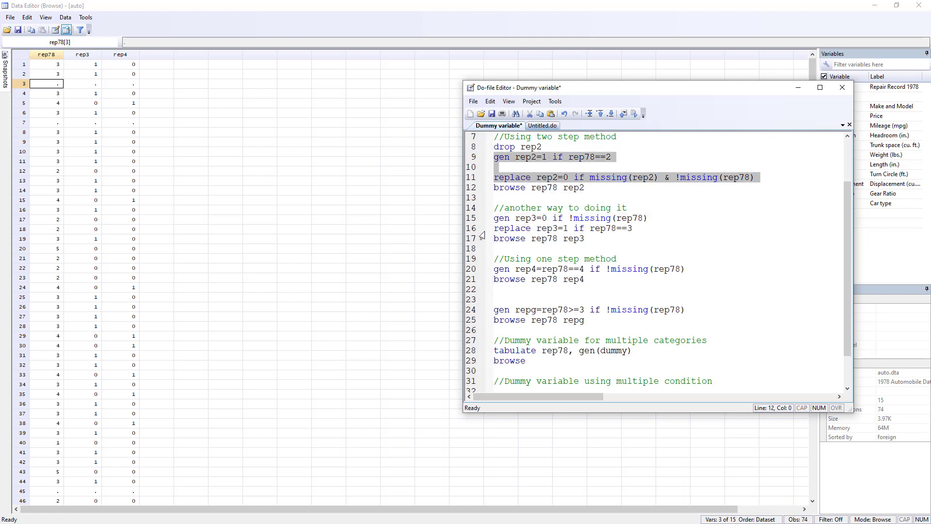
left_click(469, 270)
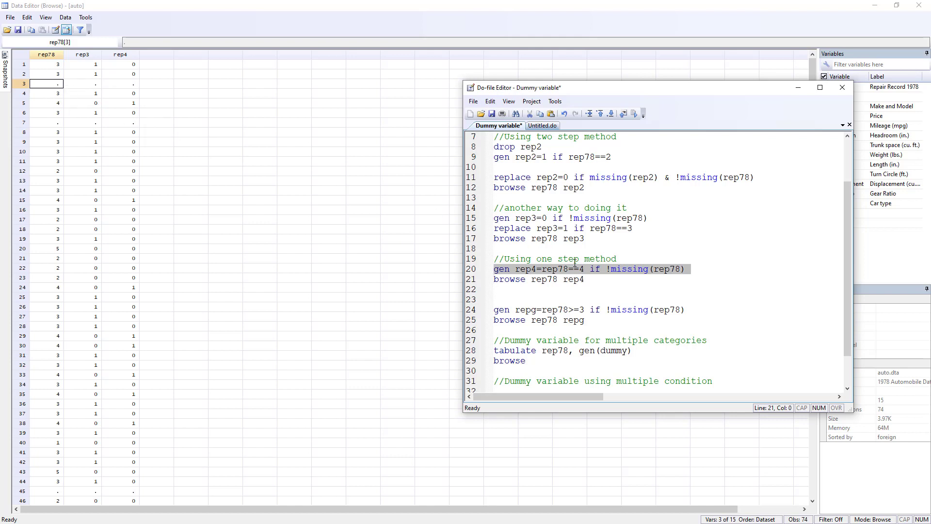
Run "browse rep78 rep4" to show the two variables in the data browser, and return to the do-file.
scroll(567, 263, "down", 2)
left_click(468, 241)
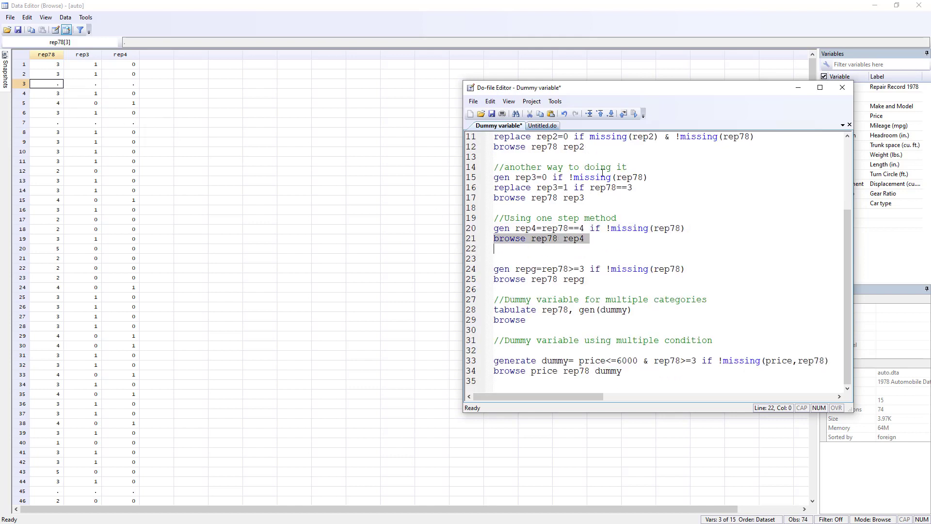
left_click(635, 114)
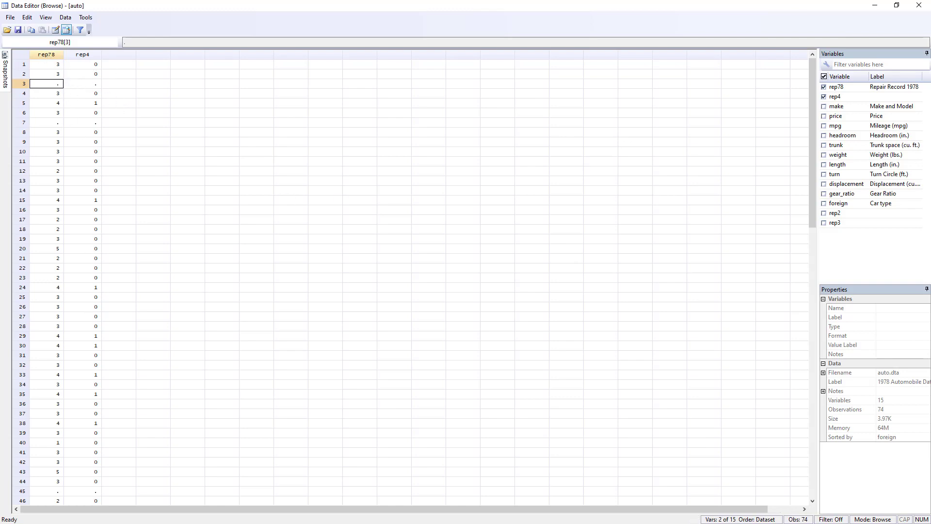
key("alt+Tab")
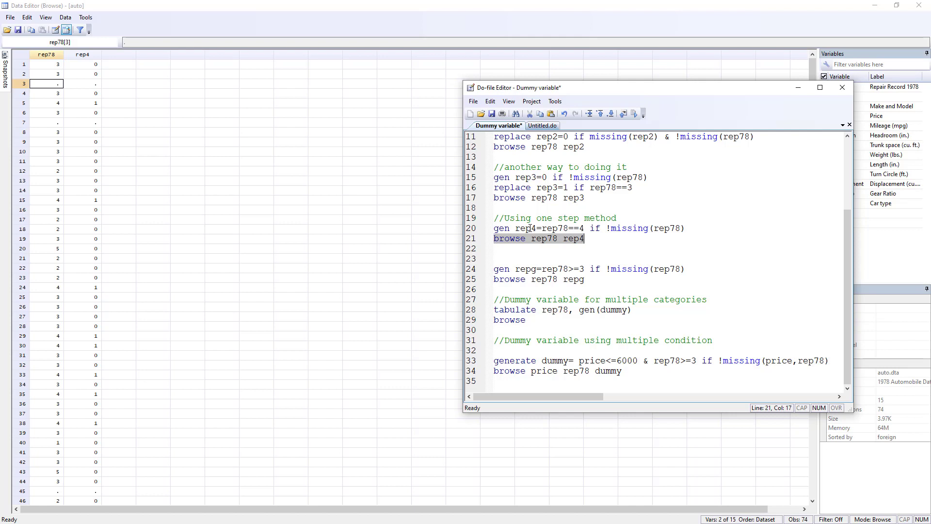
Compare the rep78==4 condition in the gen rep4 line with the rep78>=3 condition in the gen repg line by highlighting their parts.
left_click_drag(531, 228, 586, 228)
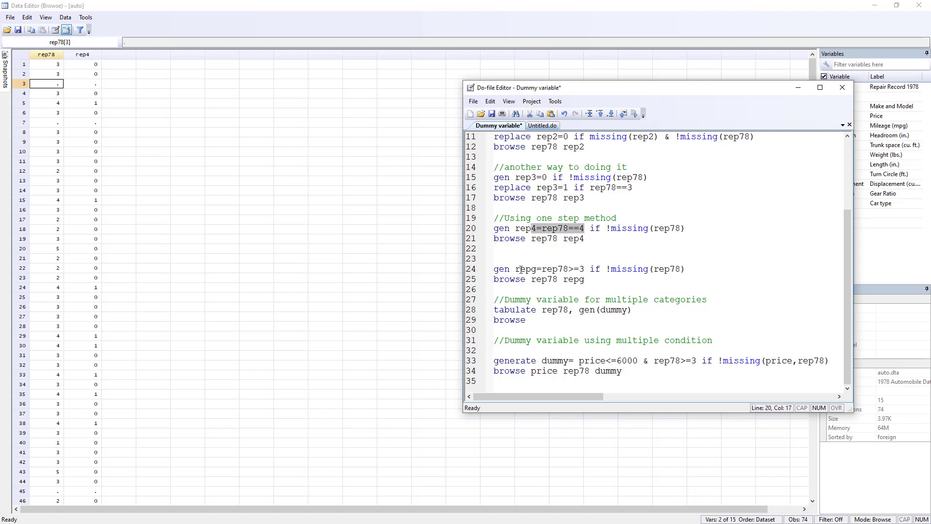
left_click_drag(521, 270, 531, 269)
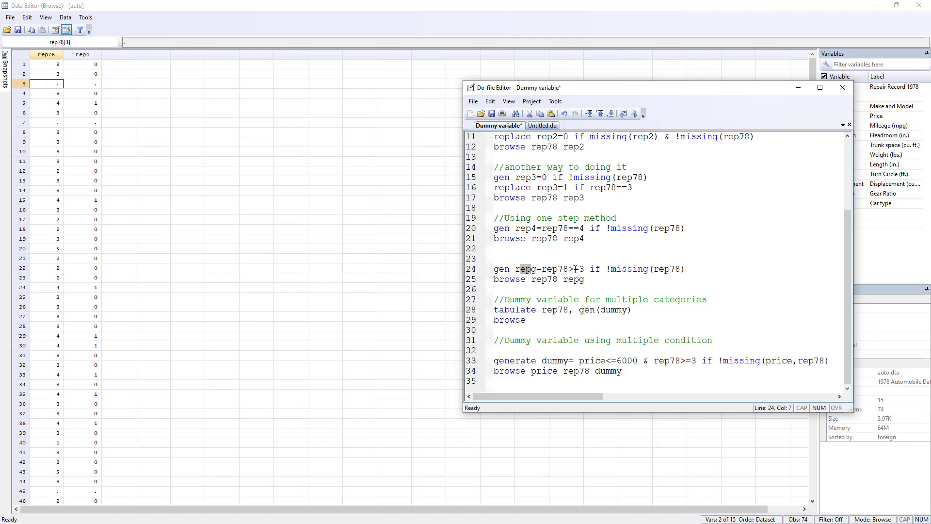
left_click_drag(542, 269, 570, 268)
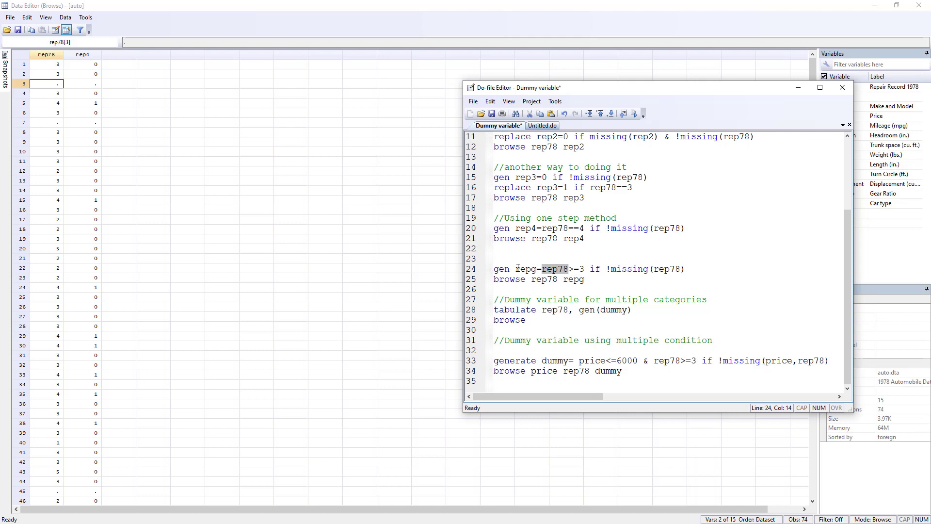
left_click(574, 270)
left_click_drag(569, 269, 573, 269)
key("shift+Right")
left_click_drag(570, 228, 581, 228)
left_click_drag(569, 269, 581, 269)
Run the "gen repg=rep78>=3 if !missing(rep78)" line with the data browser visible behind the do-file.
left_click(473, 269)
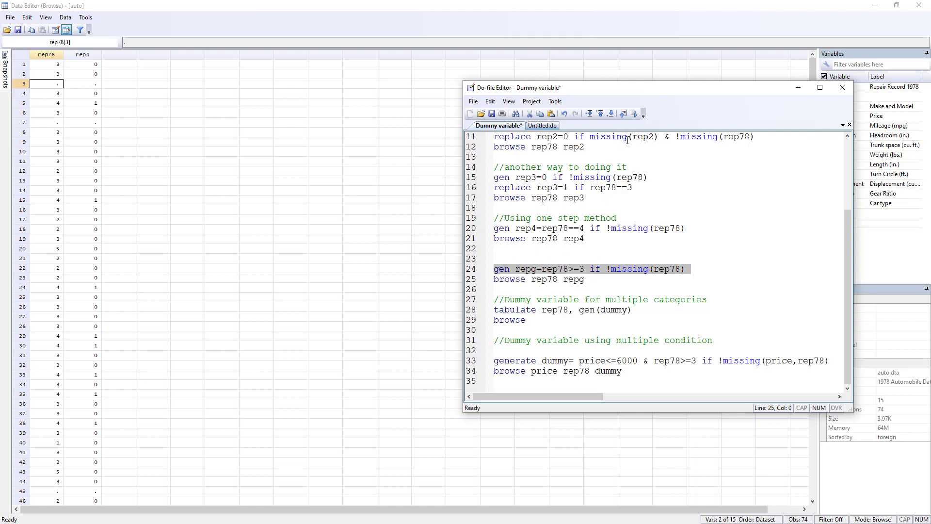
left_click(634, 114)
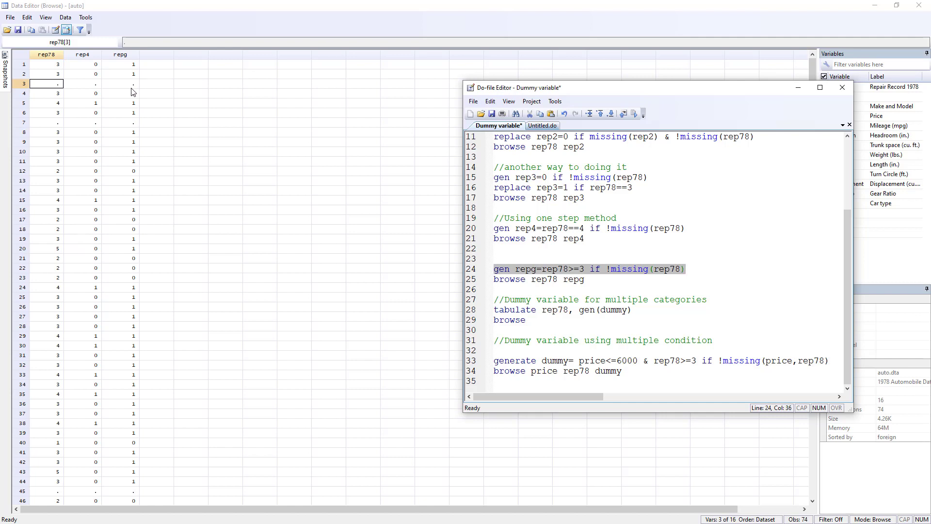
left_click(535, 290)
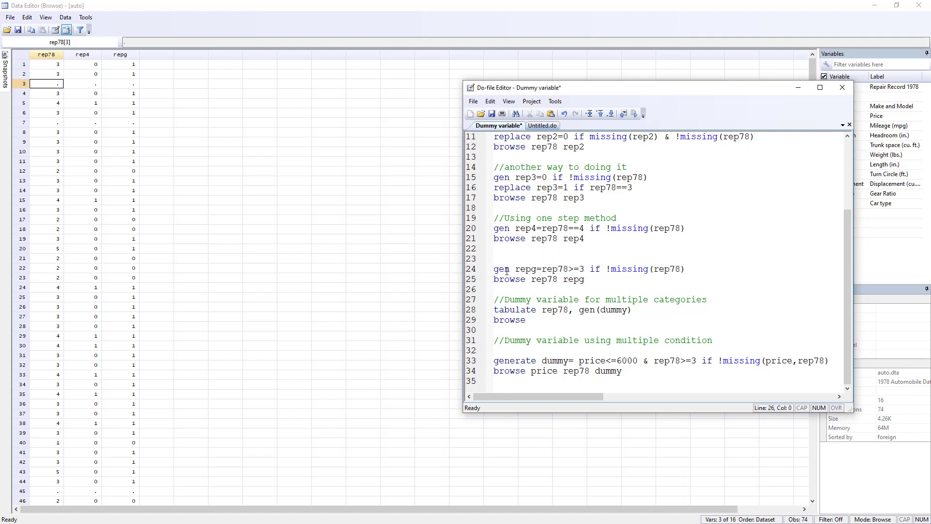
left_click(472, 271)
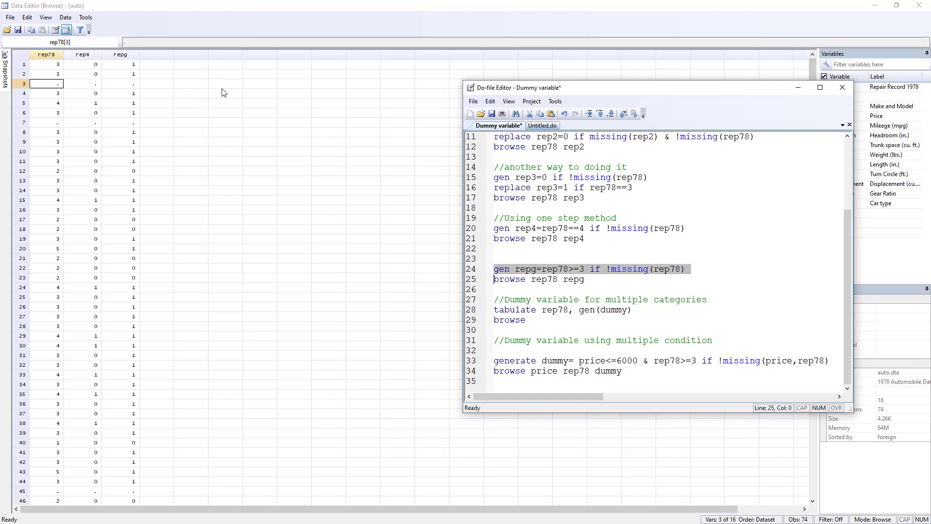
Review the rep78 categories 1 to 5 in the earlier tabulate output in the Results window, and return to the do-file.
key("alt+Tab")
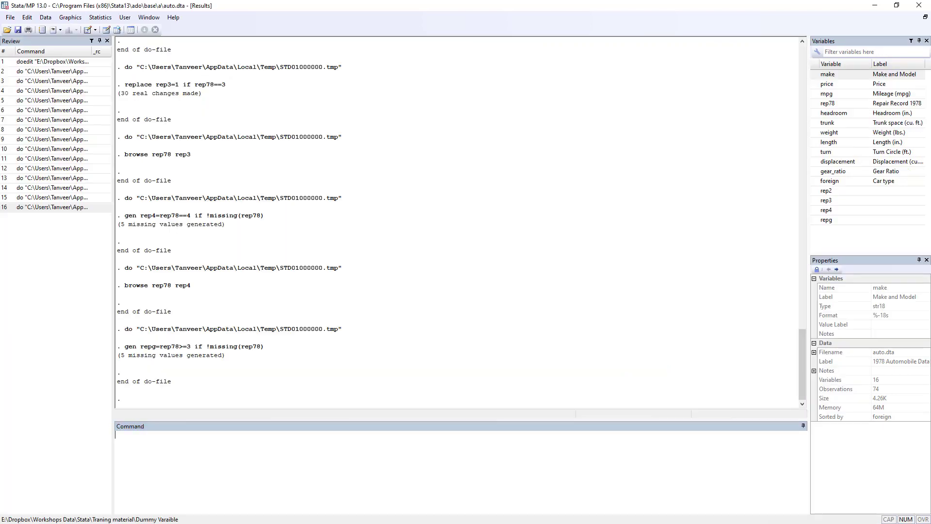
scroll(262, 274, "up", 10)
scroll(262, 275, "up", 11)
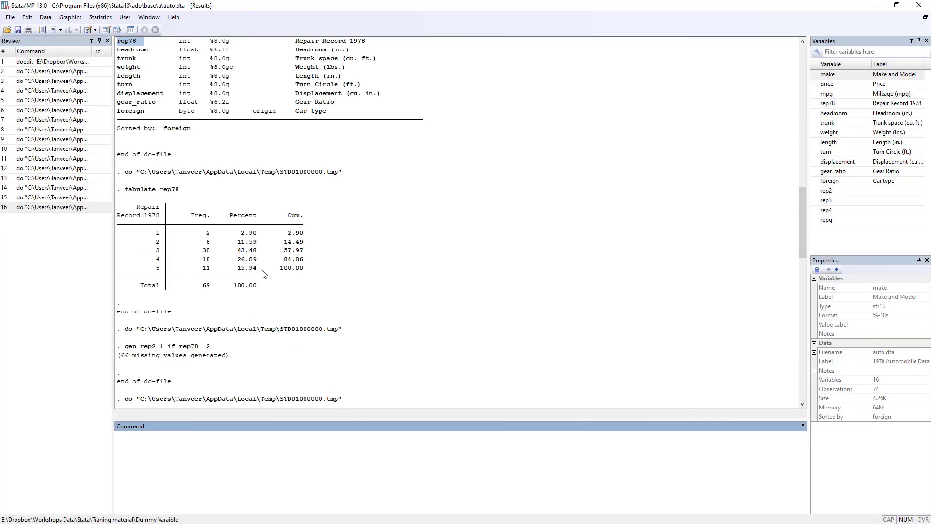
left_click_drag(122, 215, 294, 279)
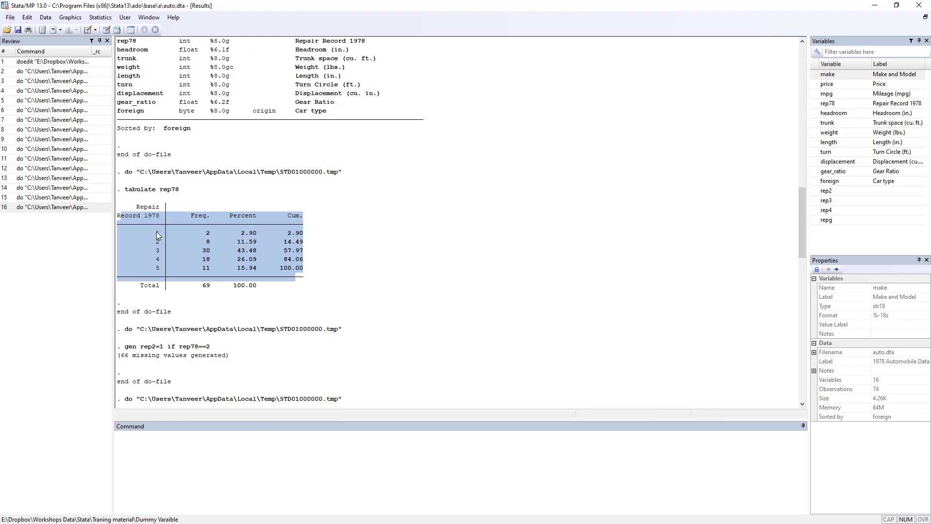
left_click_drag(156, 232, 155, 261)
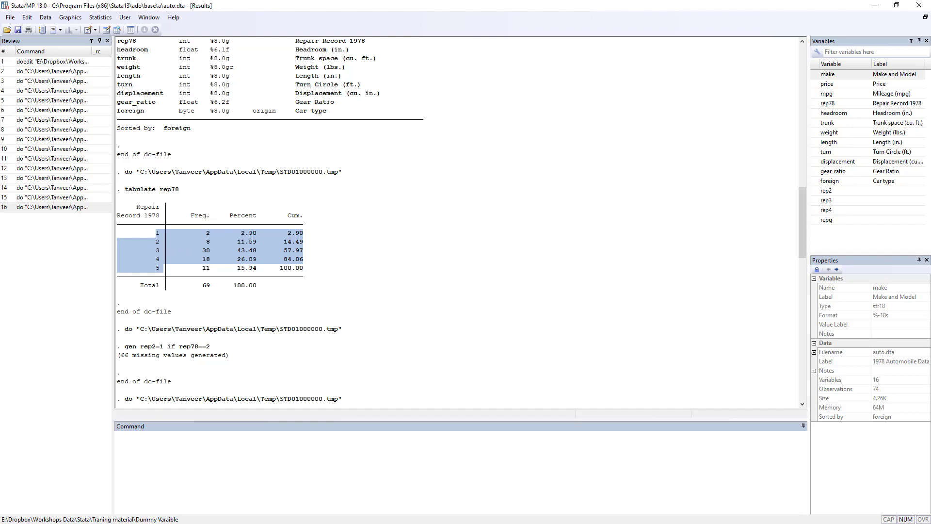
scroll(422, 268, "down", 10)
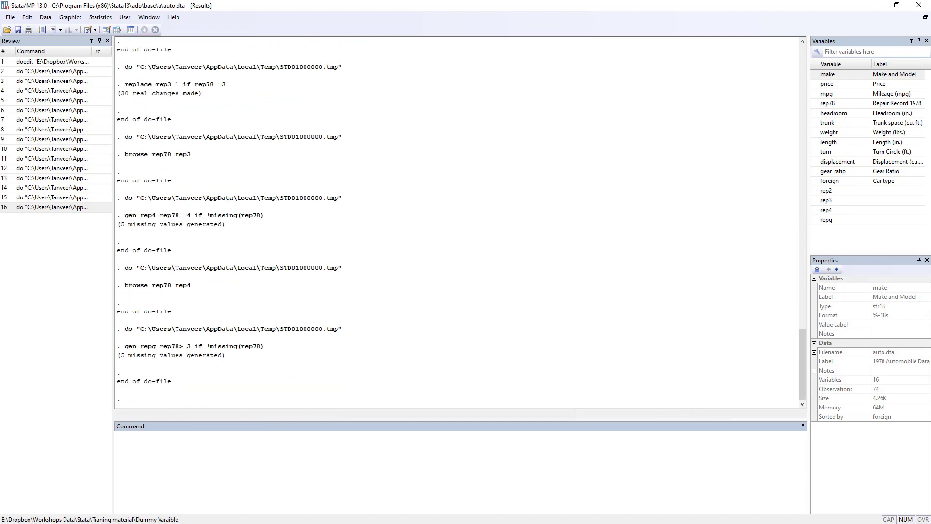
key("alt+Tab")
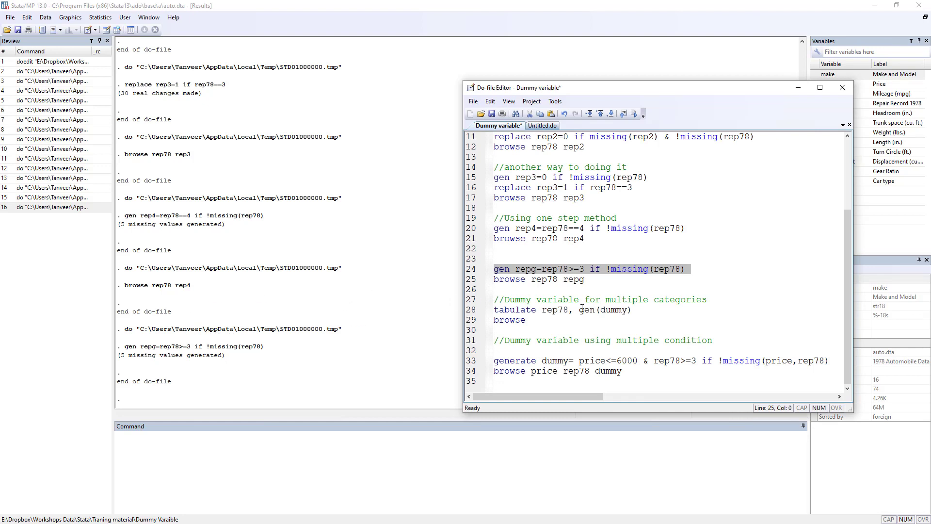
Examine the "tabulate rep78, gen(dummy)" line by highlighting its command, variable name, gen option and dummy prefix.
left_click(510, 310)
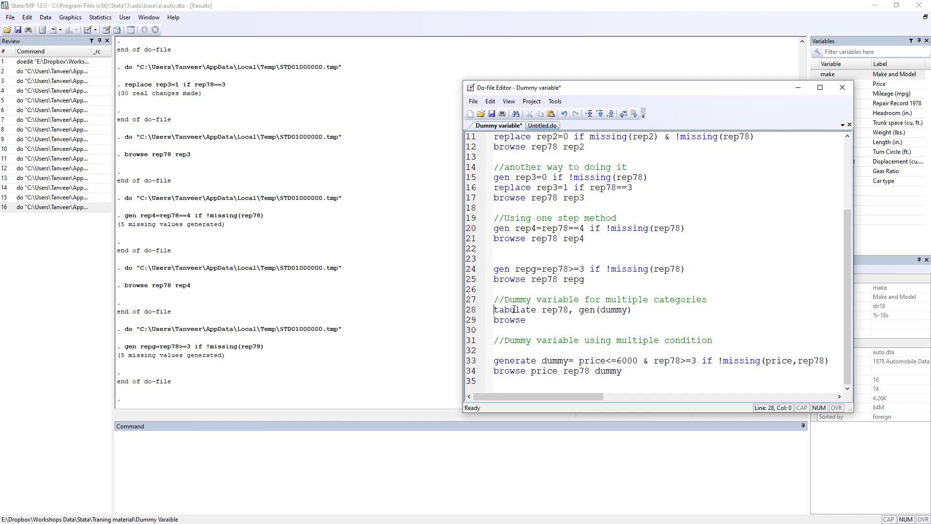
left_click_drag(500, 309, 570, 310)
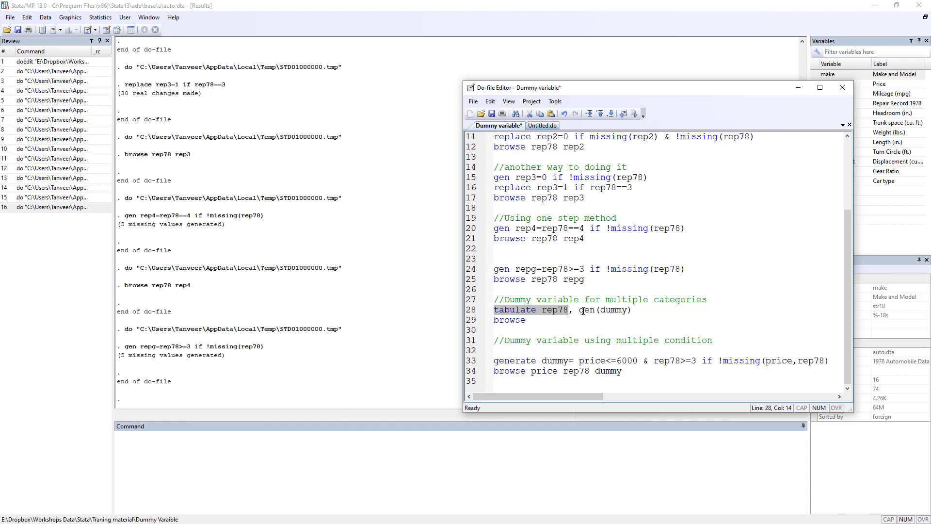
left_click_drag(582, 311, 593, 311)
double_click(613, 311)
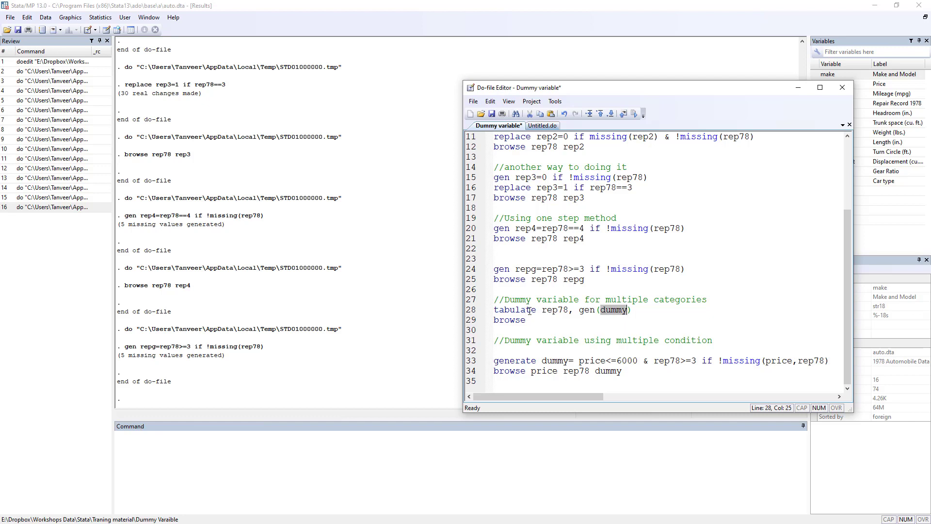
left_click(606, 311)
double_click(553, 311)
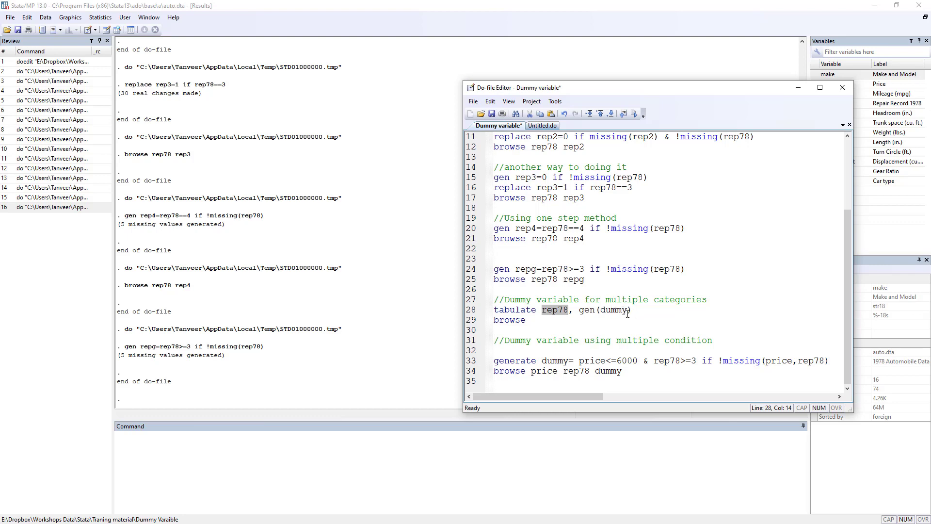
Run "tabulate rep78, gen(dummy)" to create a dummy for each rep78 category, and bring up the data browser.
left_click(478, 310)
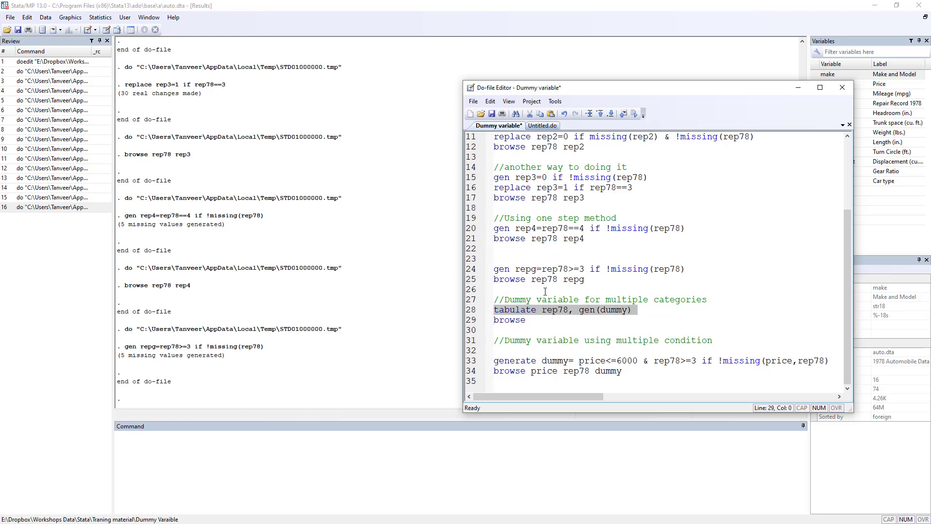
left_click(634, 114)
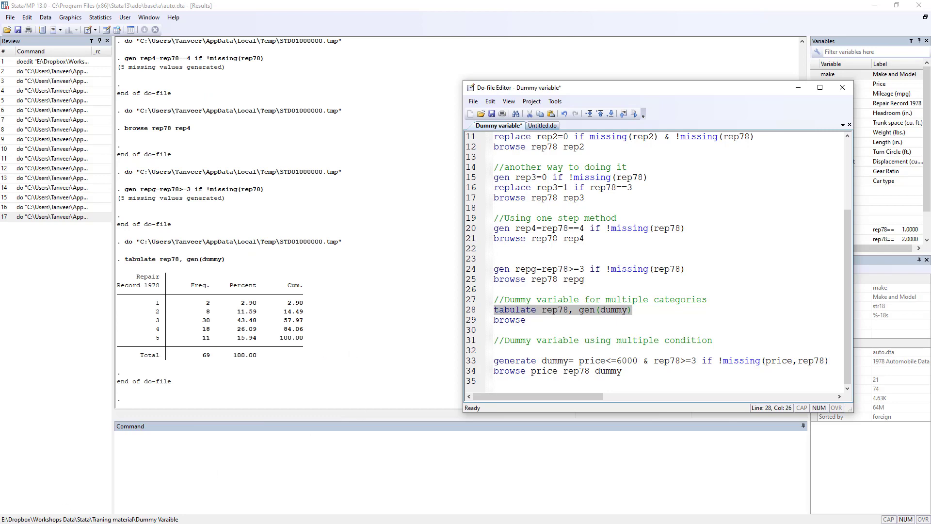
key("alt+Tab")
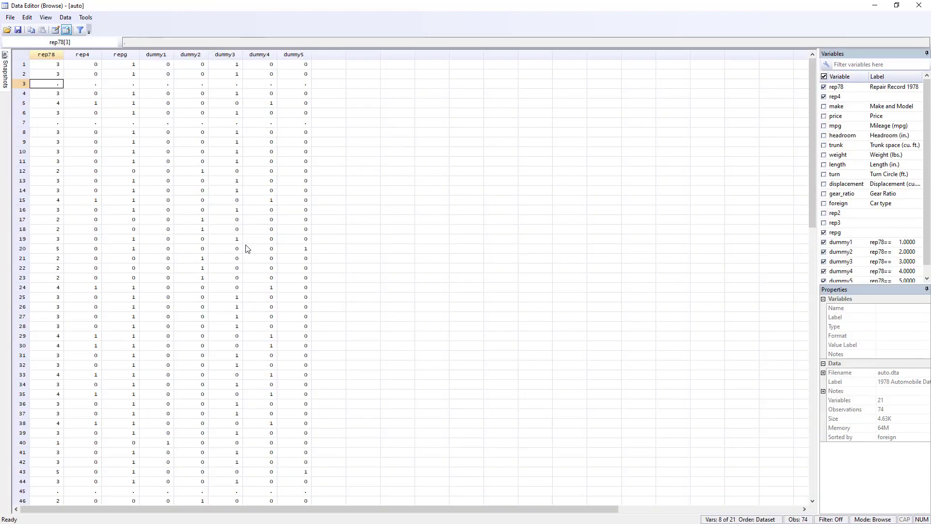
Inspect the dummy1 to dummy5 columns, check dummy1 against rep78 in row 40, and return to the do-file.
left_click_drag(156, 54, 304, 56)
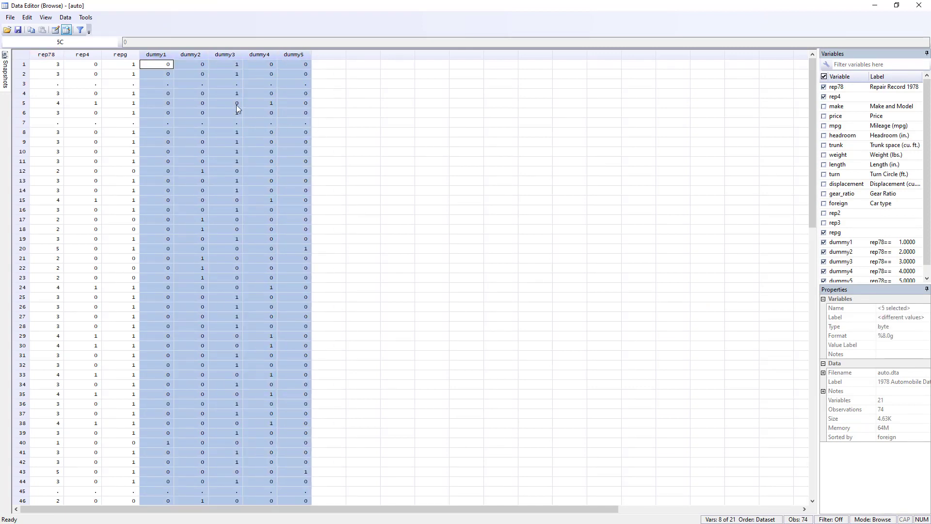
left_click(158, 56)
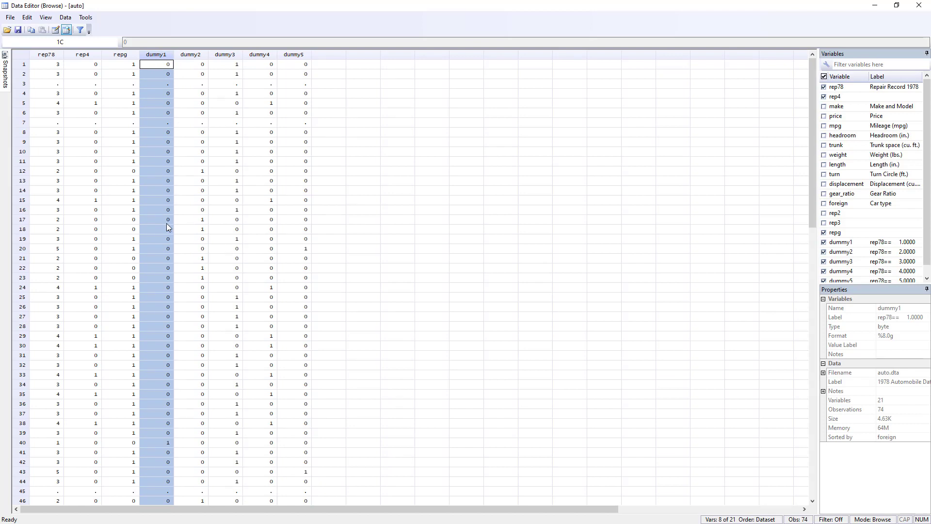
left_click(166, 444)
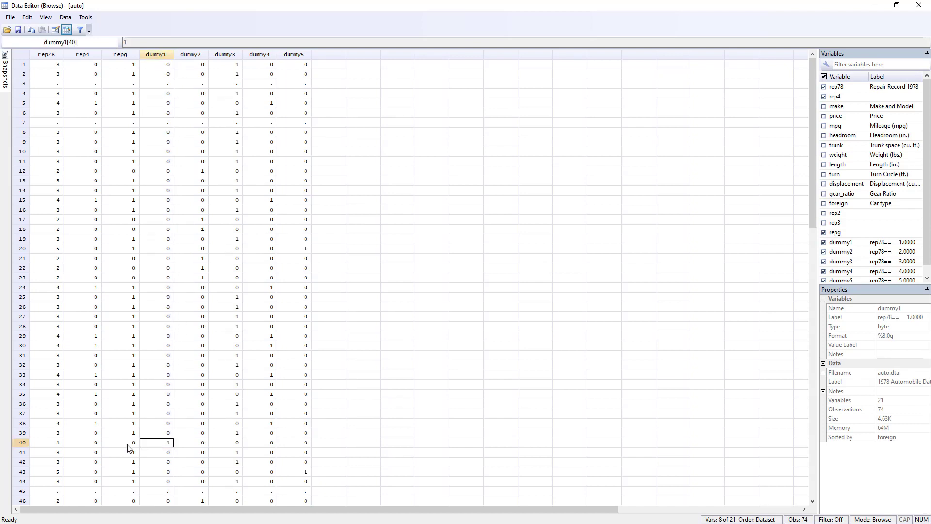
left_click(46, 443)
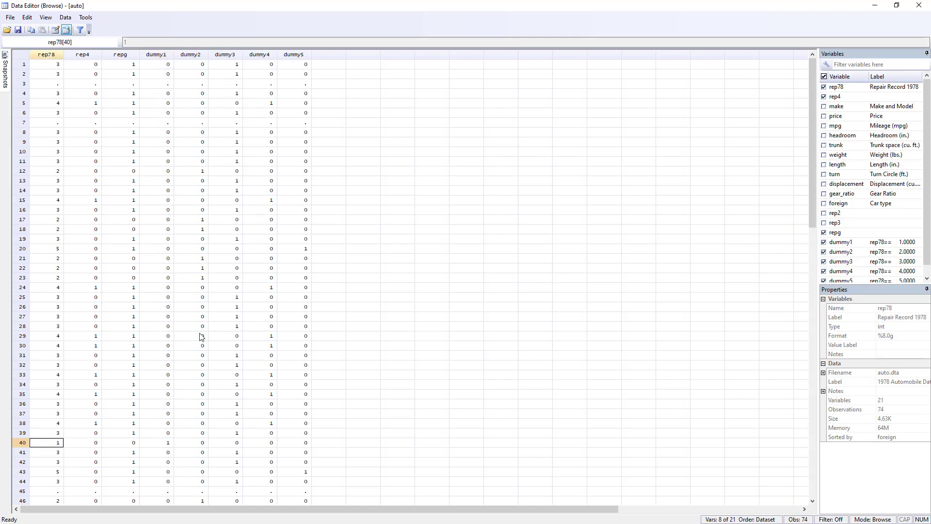
left_click_drag(155, 54, 298, 48)
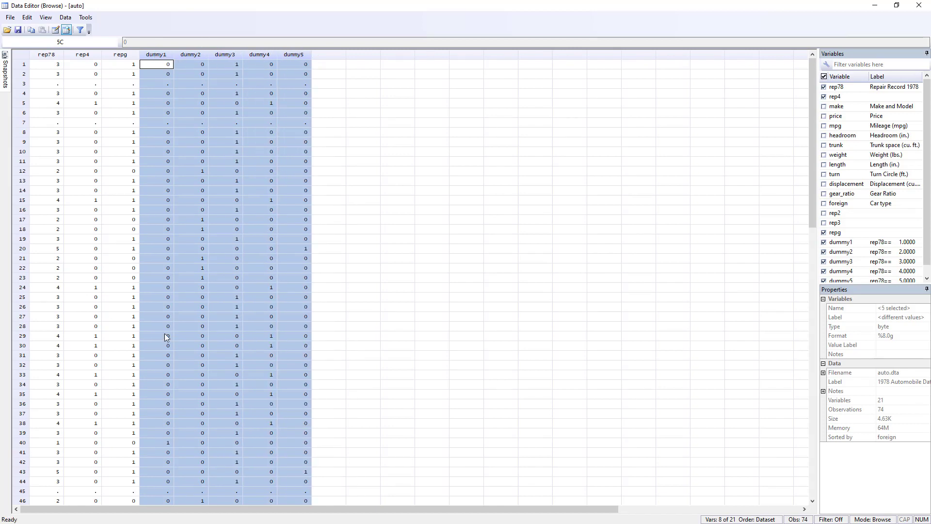
key("alt+Tab")
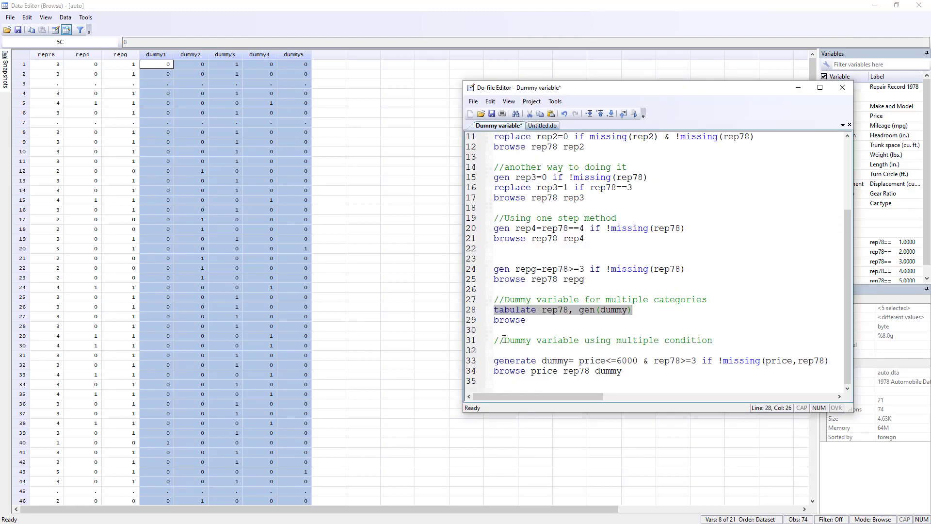
Highlight the "Dummy variable using multiple condition" heading and run the plain "browse" line to show all variables.
left_click_drag(505, 340, 722, 340)
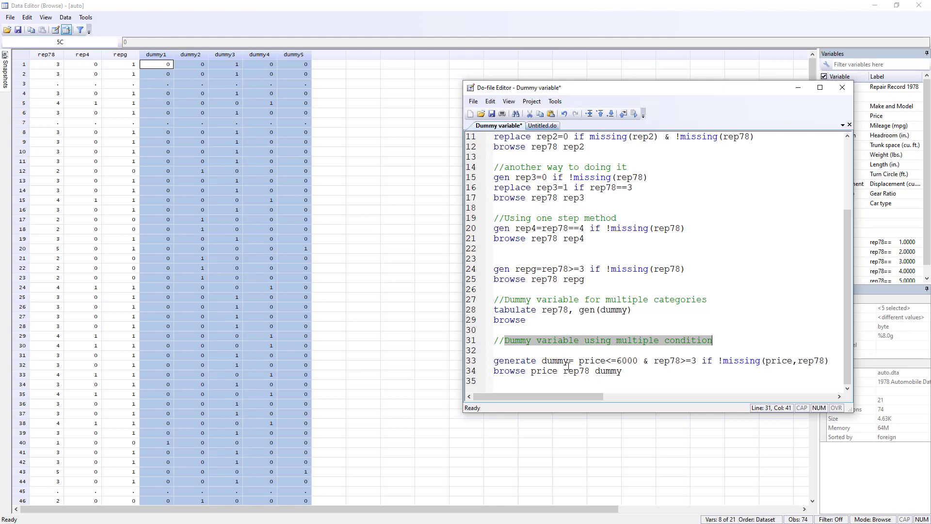
left_click(468, 320)
left_click(635, 113)
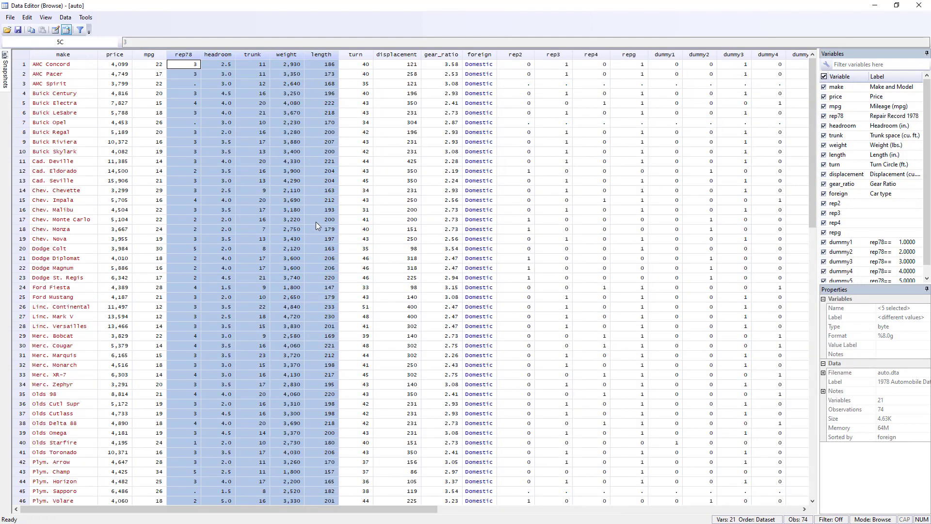
Examine the price and rep78 columns in the data browser, and highlight the rep78>=3 condition in the do-file's generate dummy line.
left_click(252, 123)
left_click(110, 57)
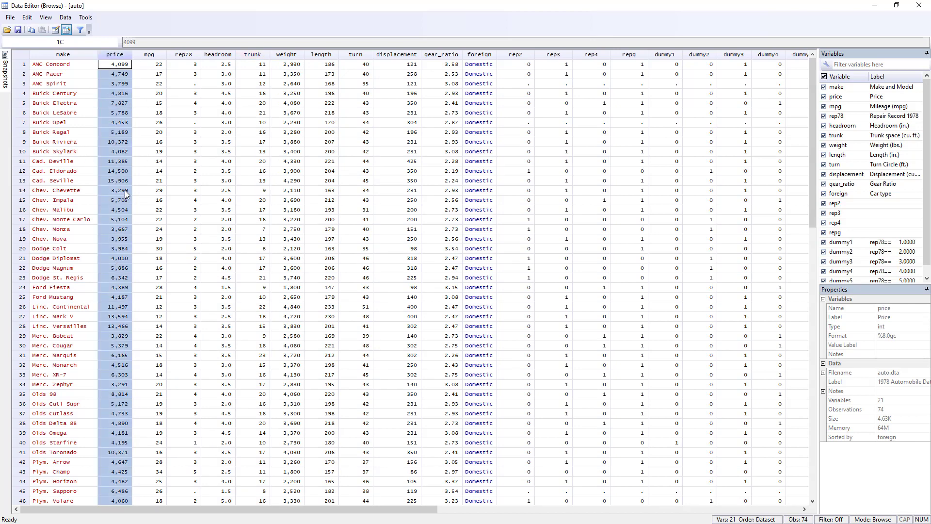
left_click(184, 55)
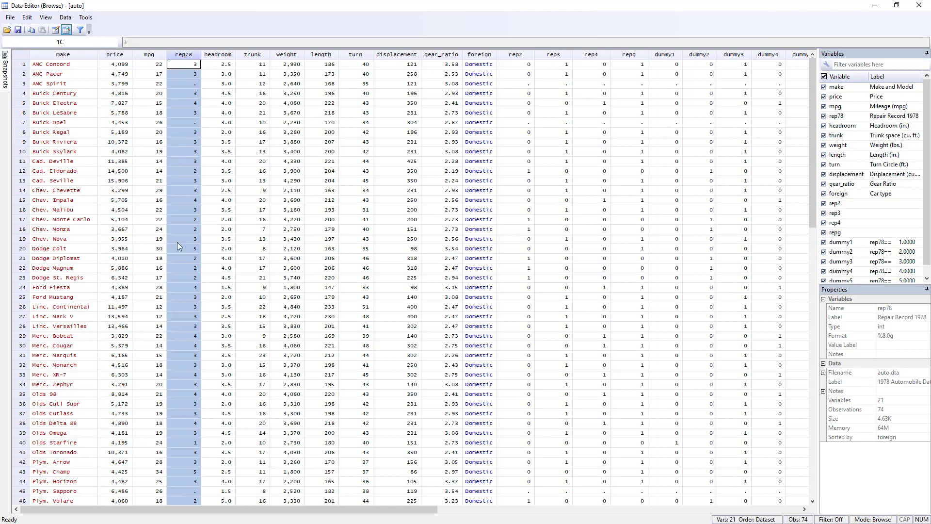
key("alt+Tab")
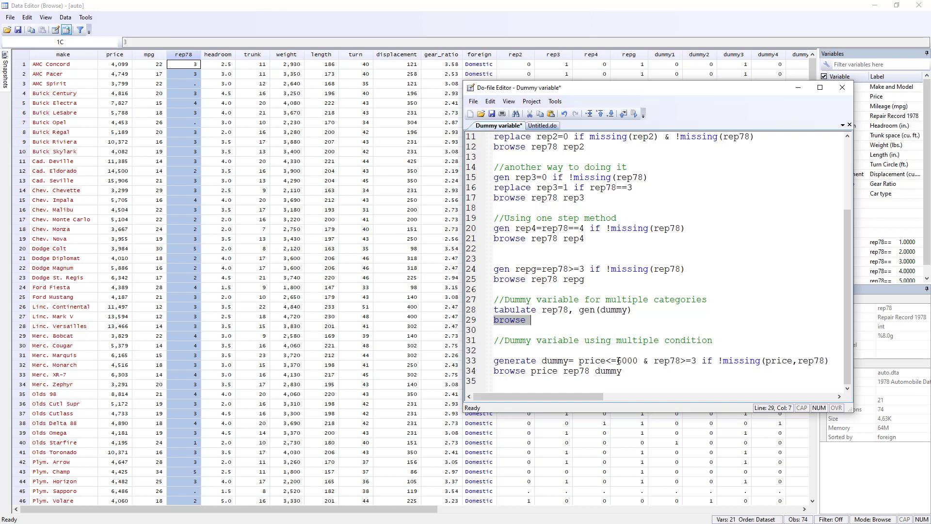
left_click_drag(638, 360, 700, 363)
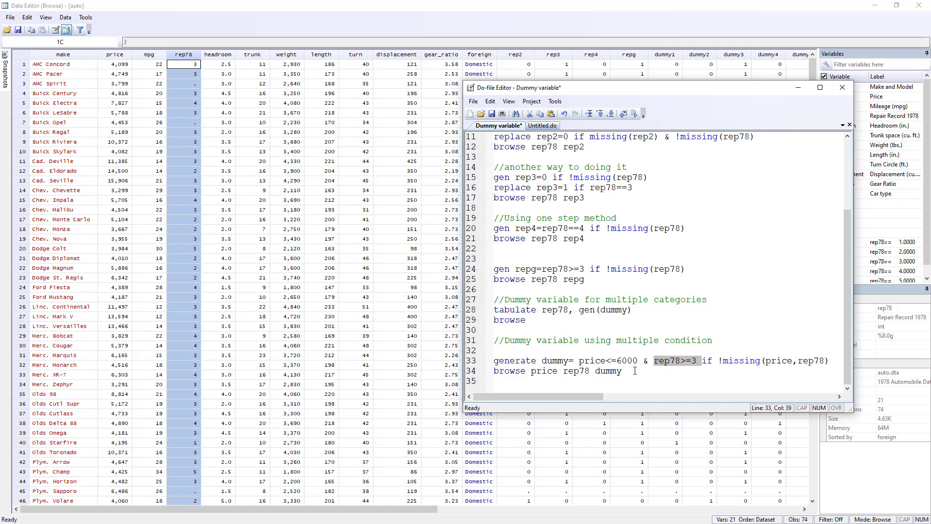
Highlight the parts of the do-file's generate dummy line in turn, including the variable name and the price,rep78 arguments of !missing.
left_click(470, 364)
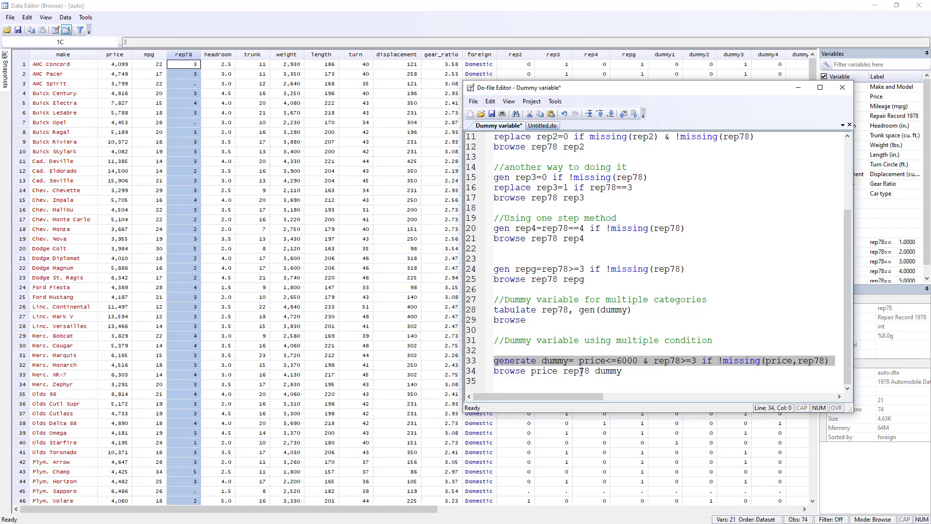
left_click(536, 362)
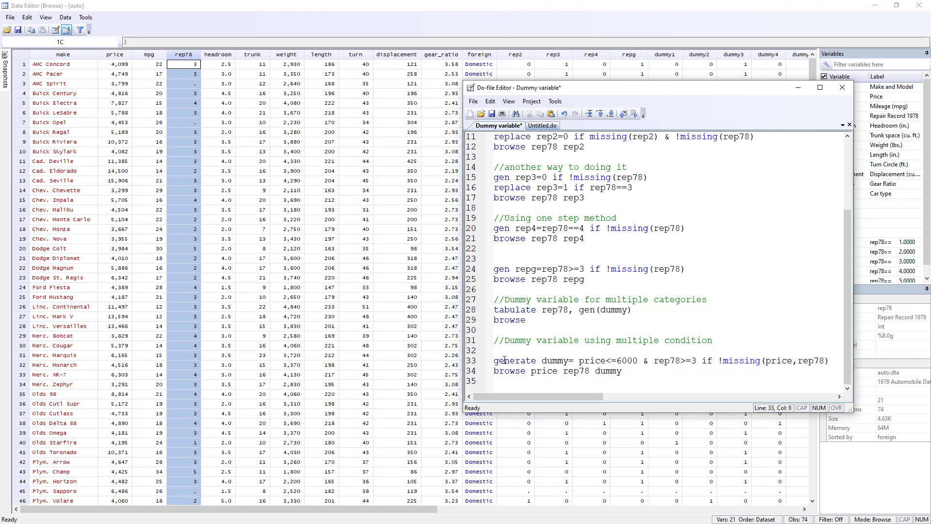
double_click(557, 361)
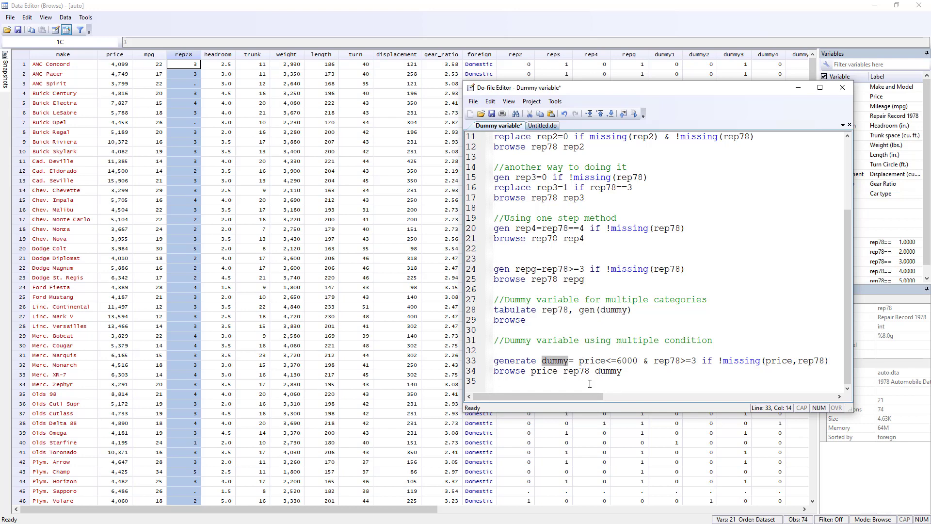
left_click_drag(581, 361, 828, 363)
double_click(647, 361)
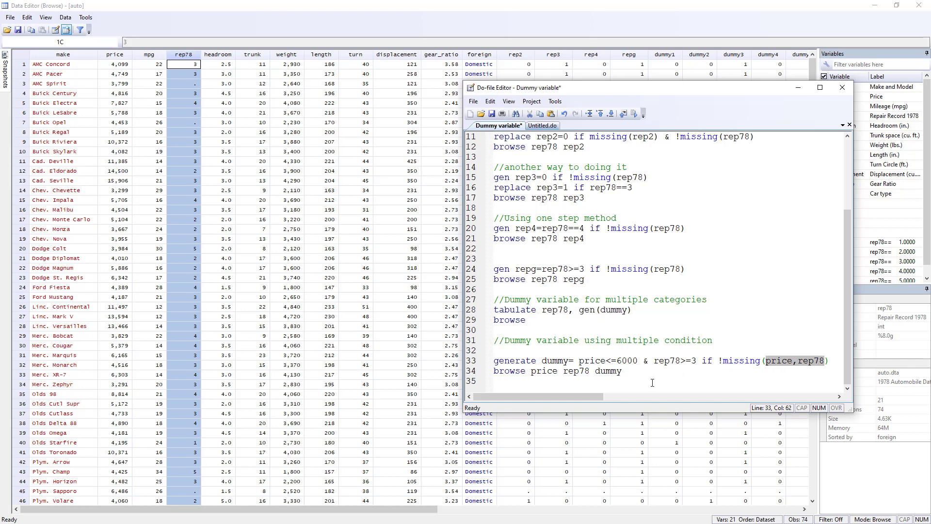
double_click(565, 360)
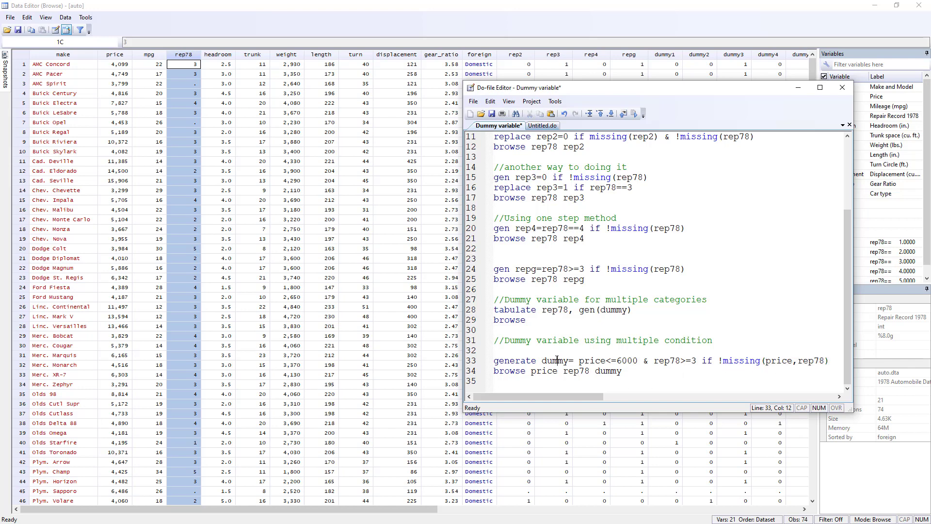
Run "generate dummy= price<=6000 & rep78>=3 if !missing(price,rep78)" and "browse price rep78 dummy" to create and show the multiple-condition dummy.
left_click(469, 363)
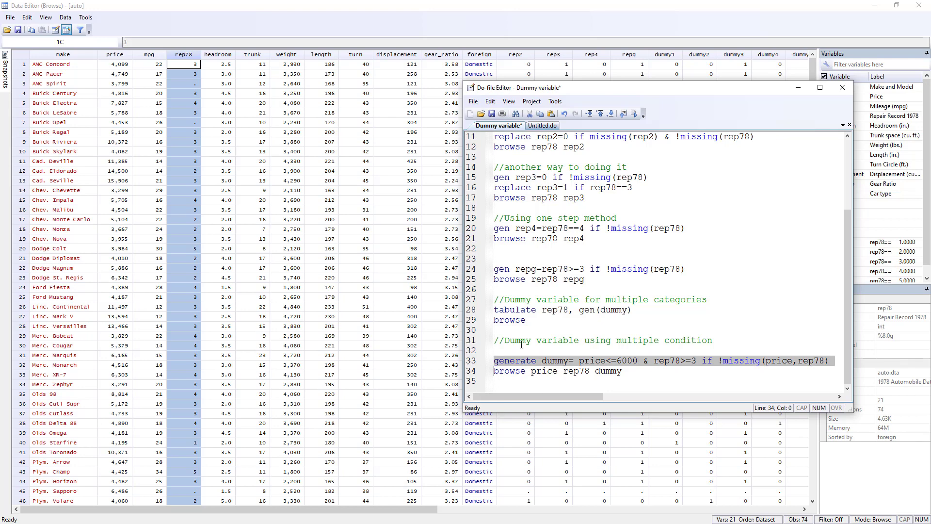
left_click(627, 117)
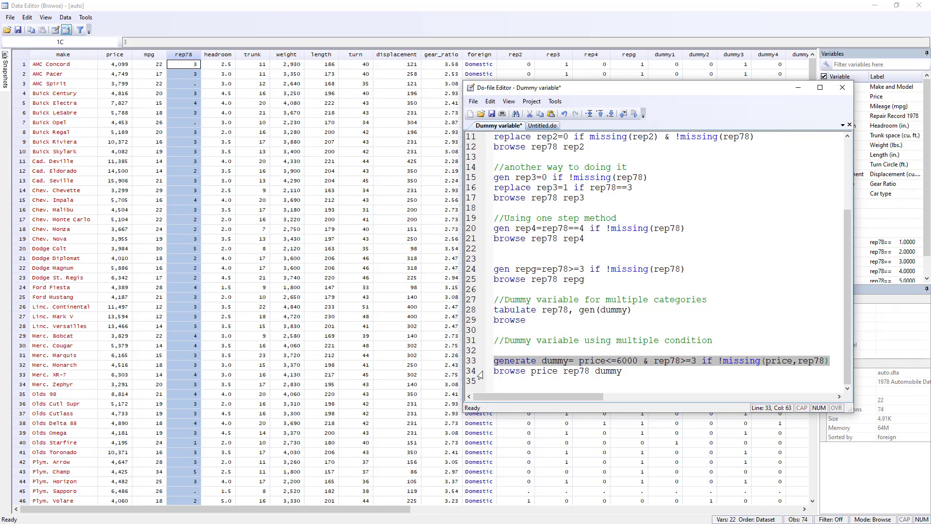
left_click(470, 372)
left_click(636, 117)
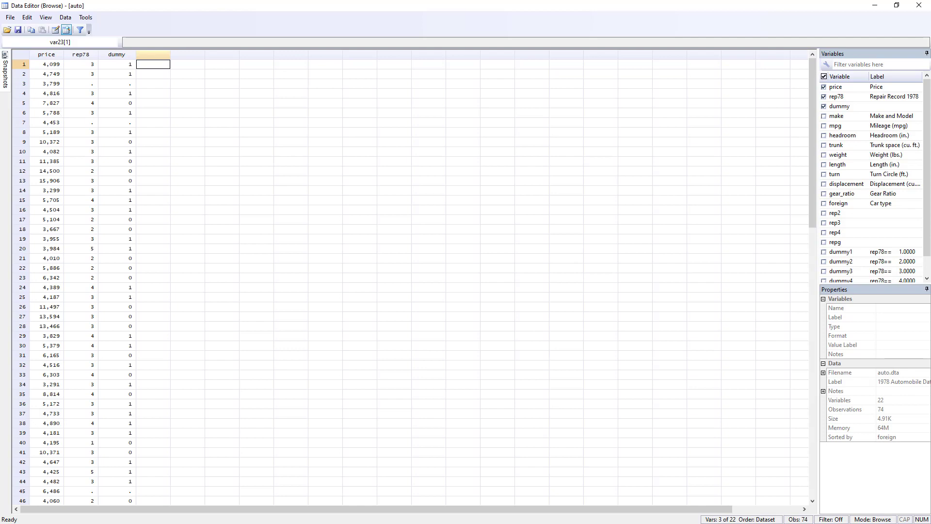
Return to the do-file and review its commands from the opening "How to generate dummy" heading.
key("alt+Tab")
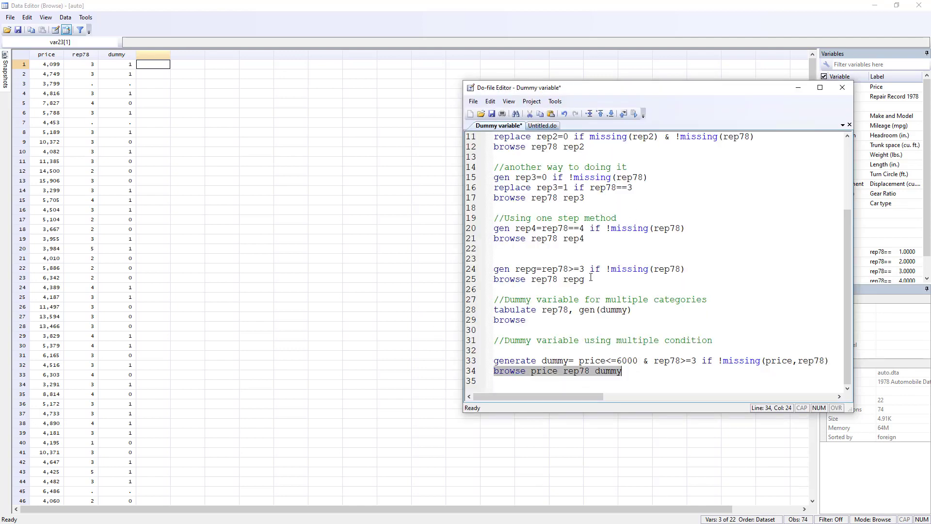
left_click(591, 277)
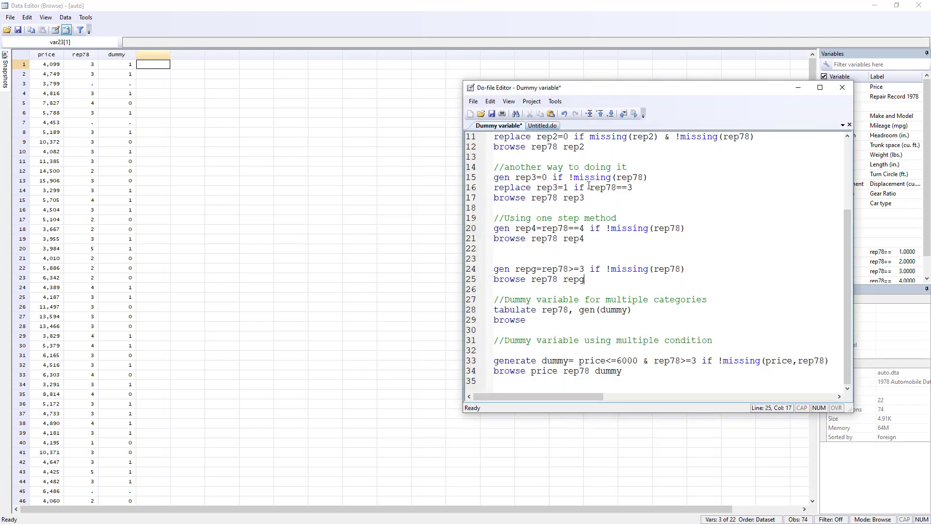
scroll(549, 209, "up", 4)
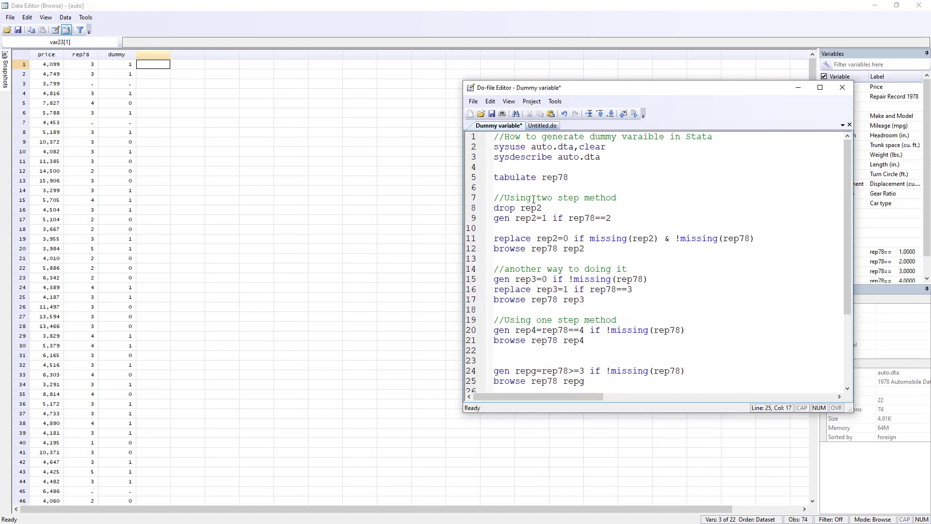